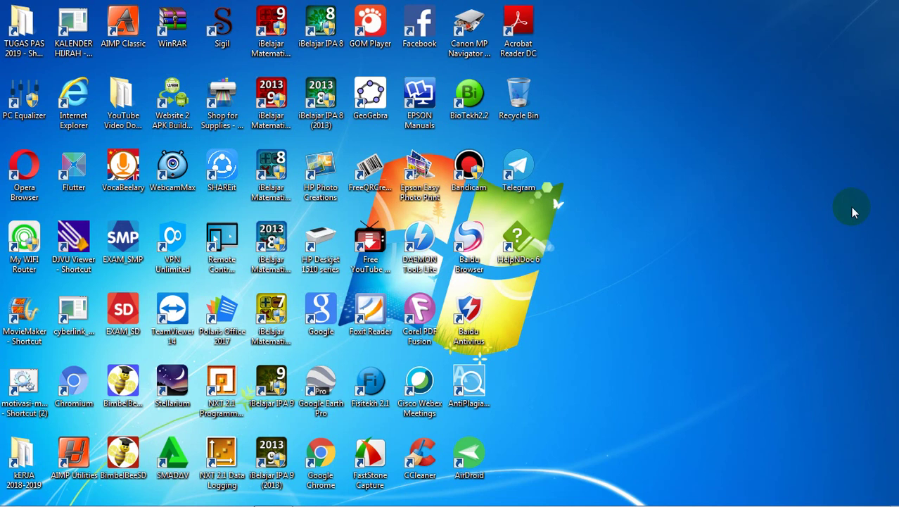
Step: Launch Chrome, open the operator's WhatsApp Web chat and follow its CBT server link
{"action": "mouse_move", "coordinate": [717, 504]}
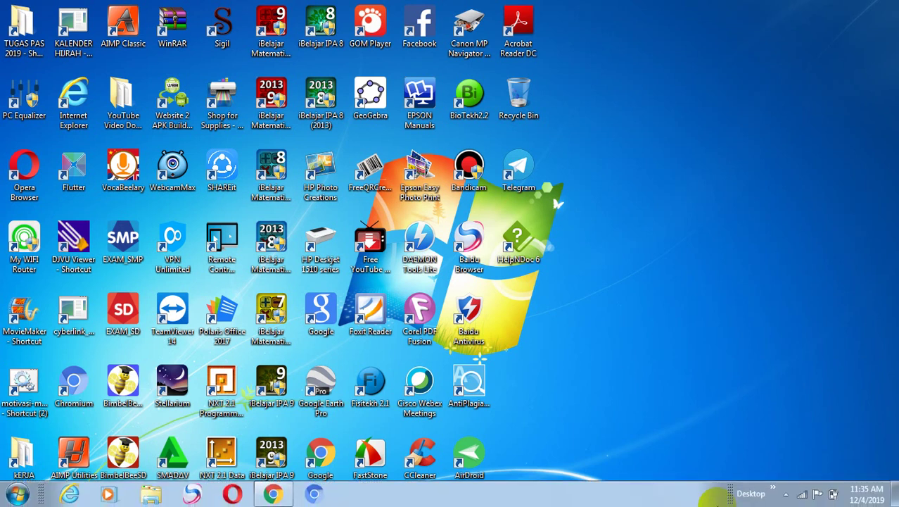
{"action": "left_click", "coordinate": [677, 389]}
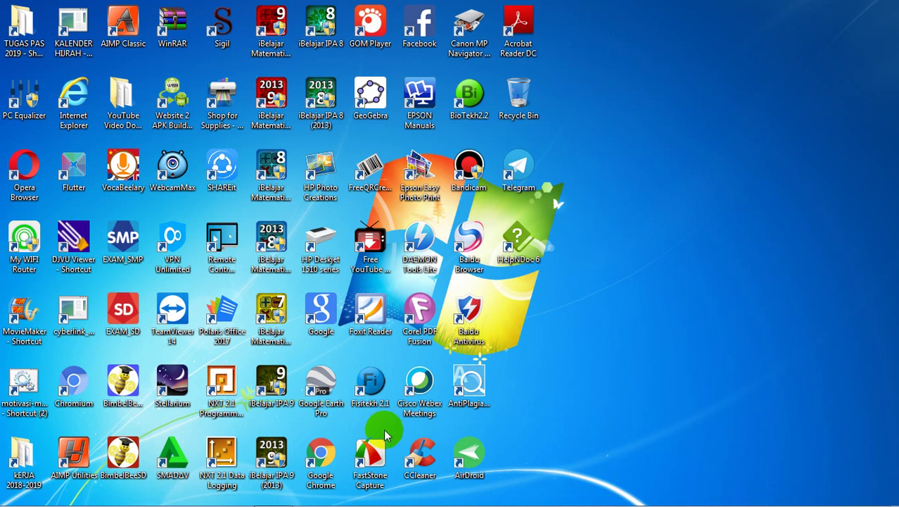
{"action": "mouse_move", "coordinate": [342, 501]}
{"action": "left_click", "coordinate": [274, 495]}
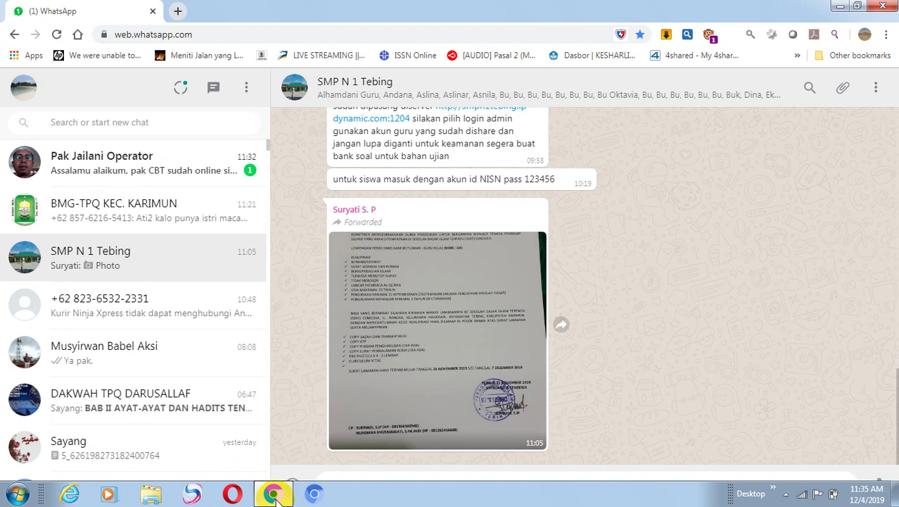
{"action": "left_click", "coordinate": [150, 174]}
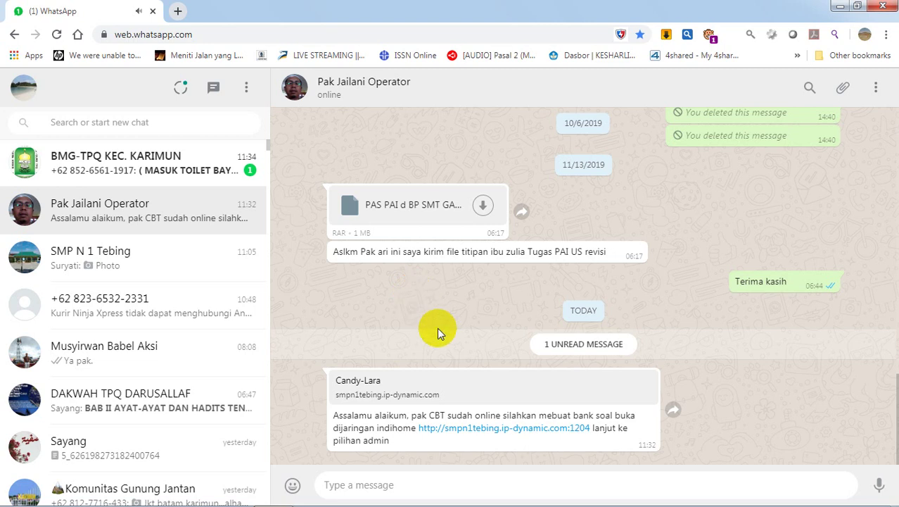
{"action": "left_click", "coordinate": [465, 430]}
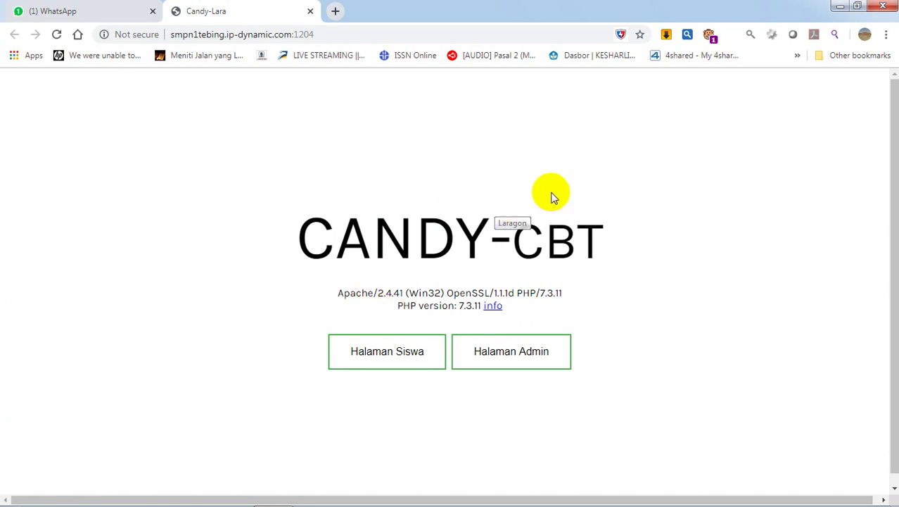
Step: Enter the Candy-CBT admin dashboard through the Halaman Admin button
{"action": "left_click", "coordinate": [513, 359]}
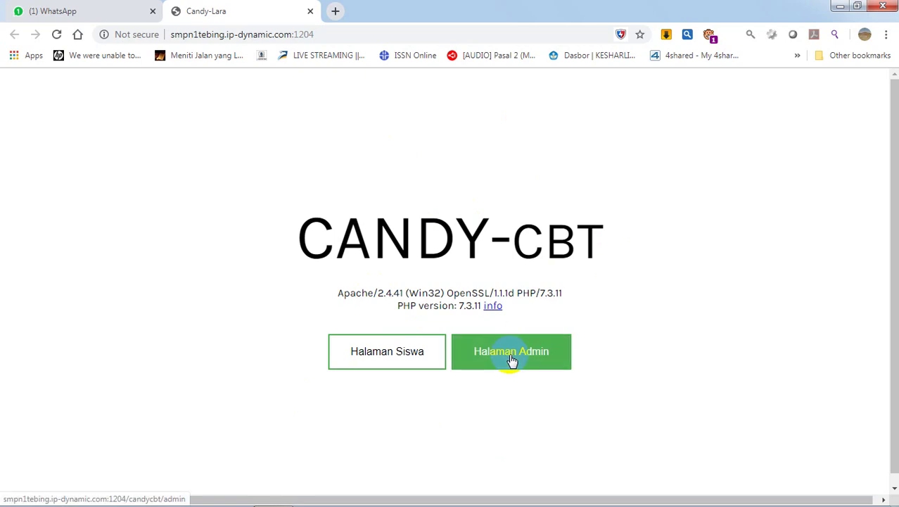
{"action": "left_click", "coordinate": [513, 359]}
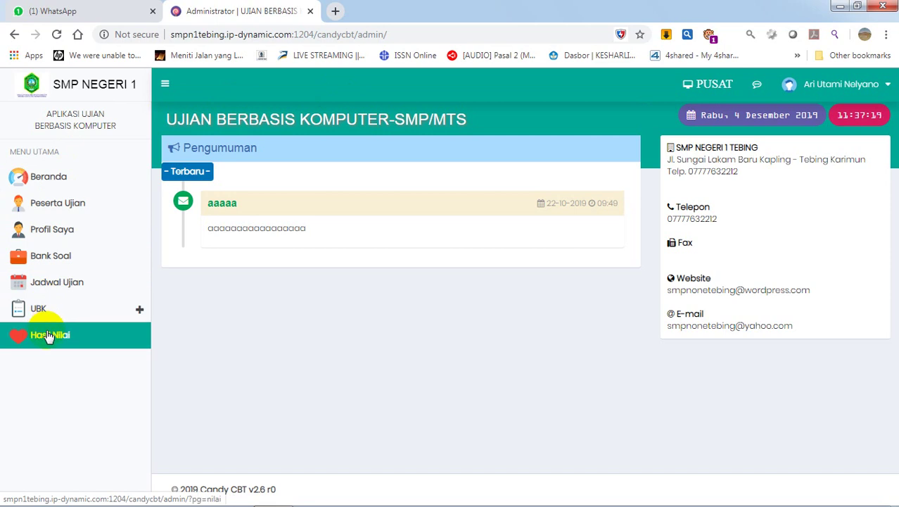
Step: Log out of the admin panel via Keluar in the profile dropdown
{"action": "left_click", "coordinate": [881, 85]}
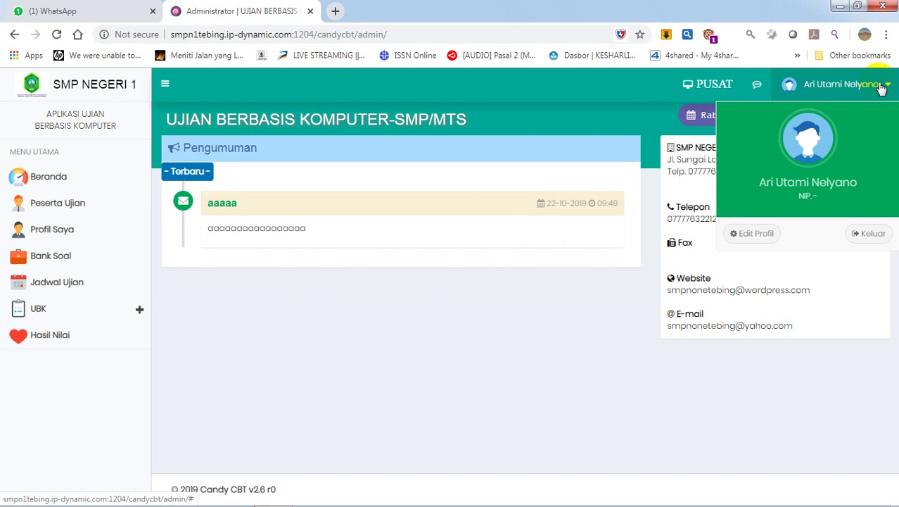
{"action": "left_click", "coordinate": [868, 233]}
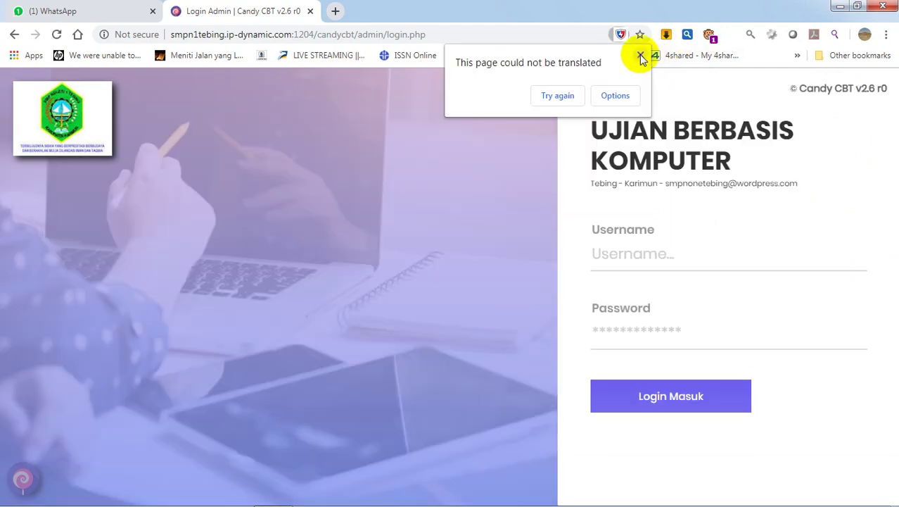
{"action": "left_click", "coordinate": [640, 54]}
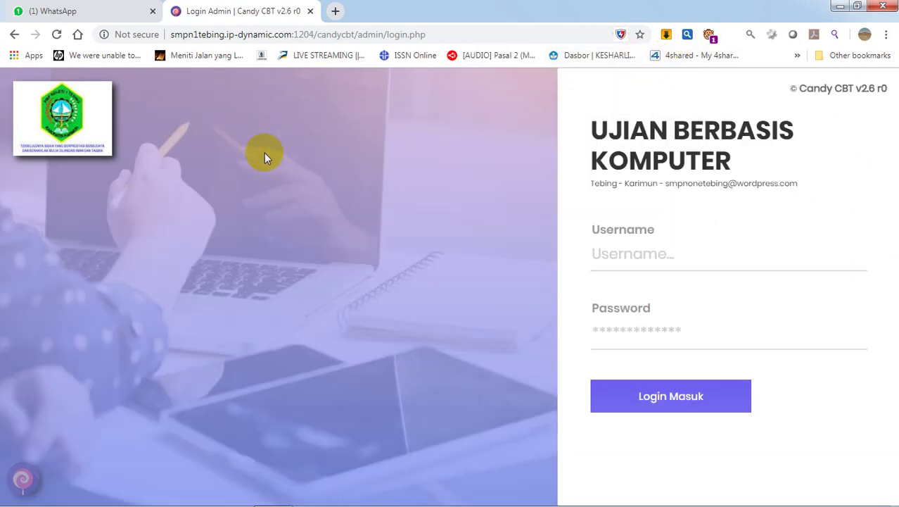
{"action": "left_click", "coordinate": [311, 35]}
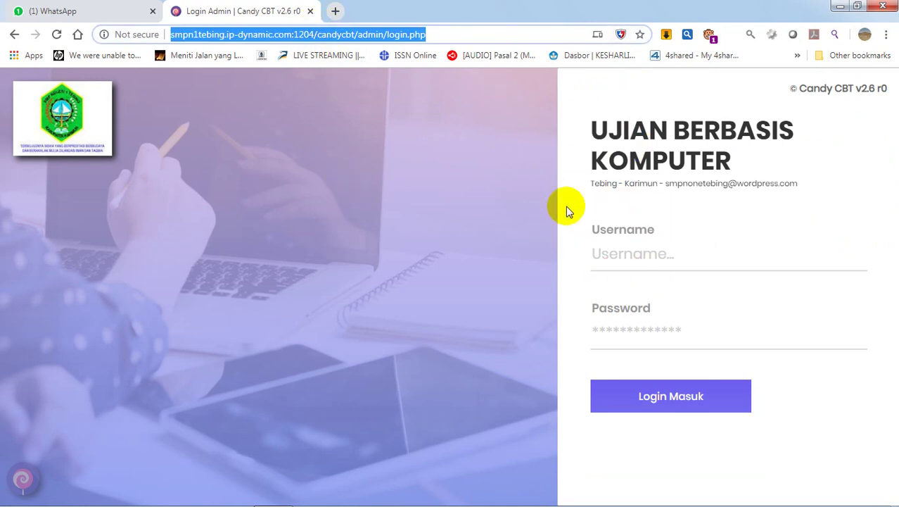
Step: Log back in with the saved username and admin password, hitting a No internet page
{"action": "left_click", "coordinate": [647, 252]}
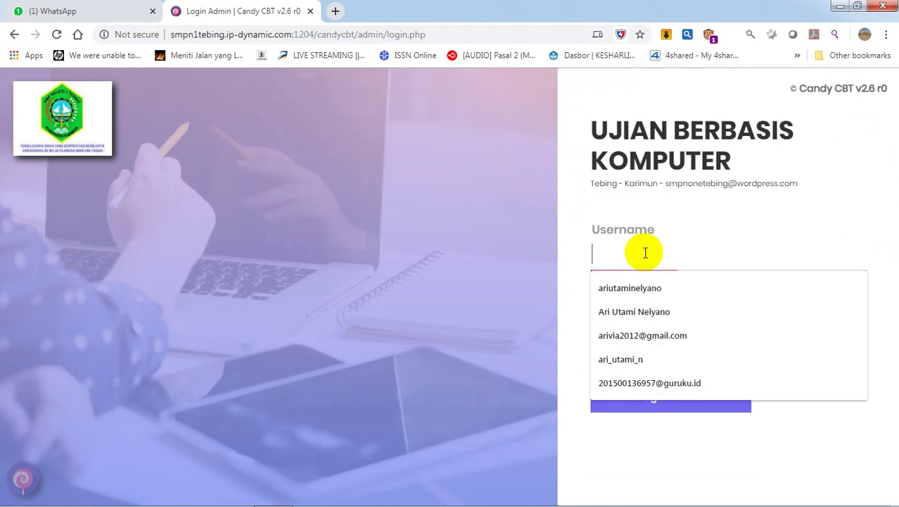
{"action": "left_click", "coordinate": [644, 344]}
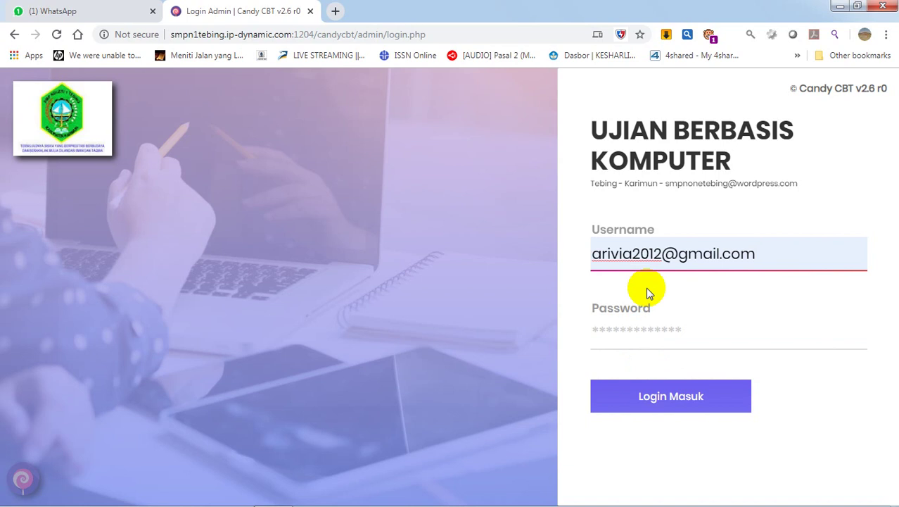
{"action": "left_click", "coordinate": [638, 331]}
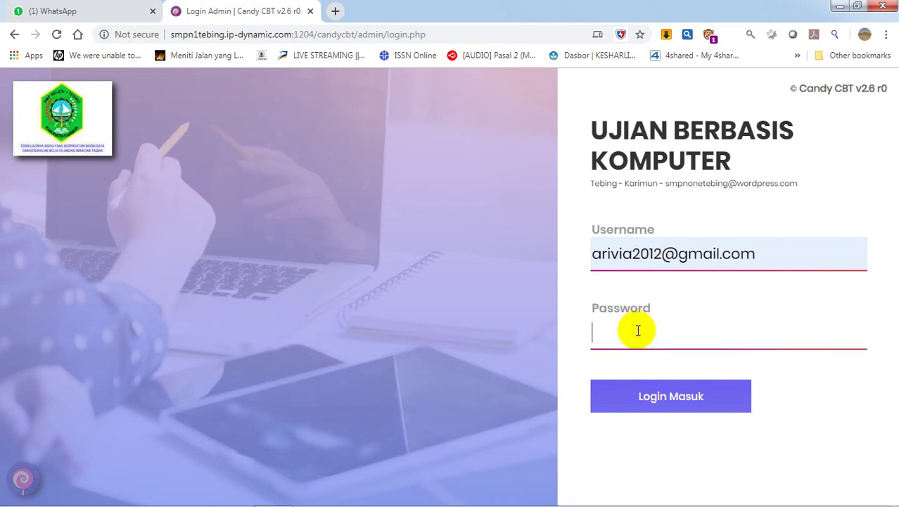
{"action": "type", "text": "••••••"}
{"action": "left_click", "coordinate": [651, 398]}
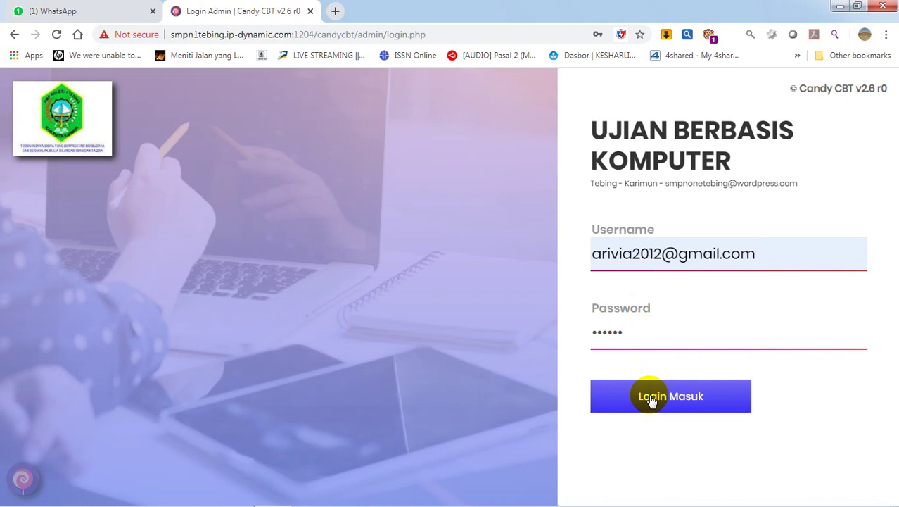
{"action": "left_click", "coordinate": [712, 401]}
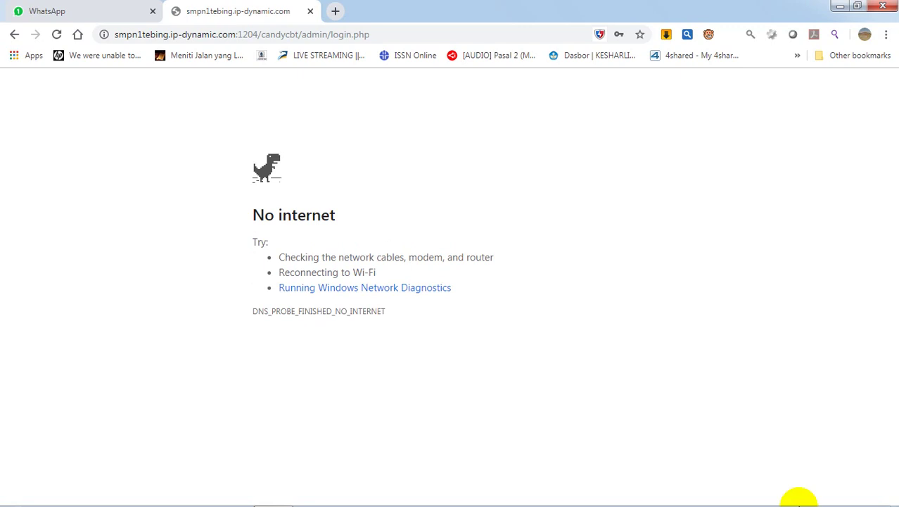
Step: Reload the login page and submit the saved username and password
{"action": "mouse_move", "coordinate": [800, 498]}
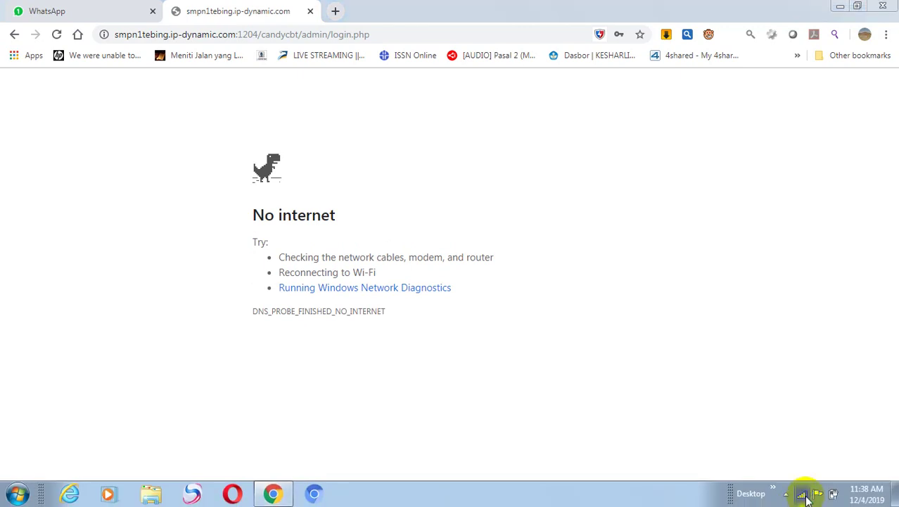
{"action": "left_click", "coordinate": [391, 34]}
{"action": "key", "text": "Return"}
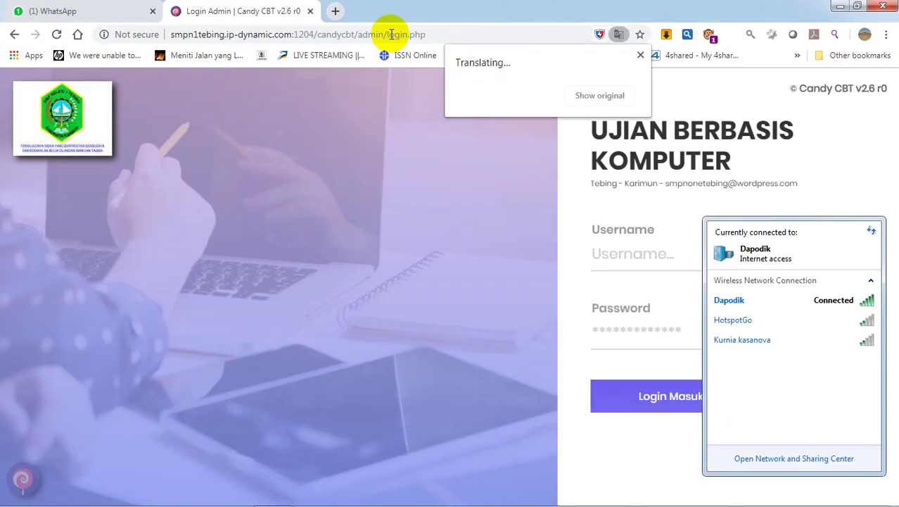
{"action": "left_click", "coordinate": [654, 250]}
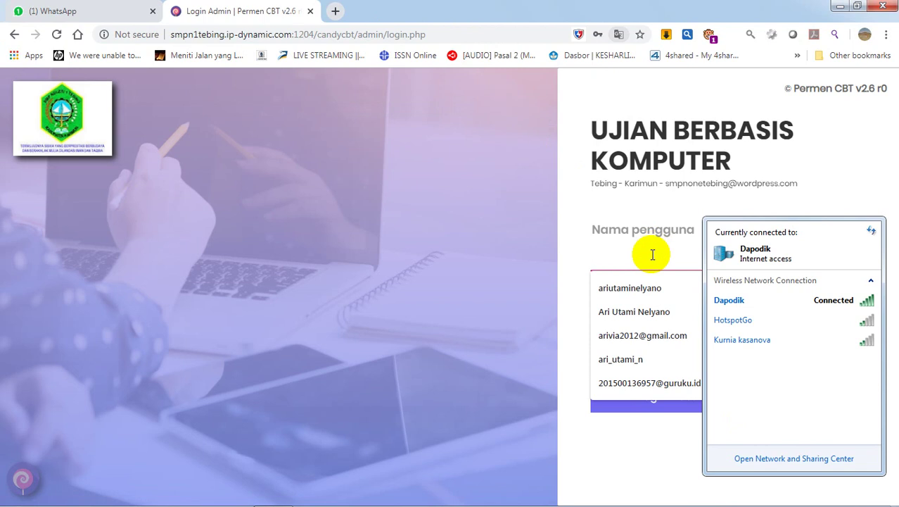
{"action": "left_click", "coordinate": [641, 335]}
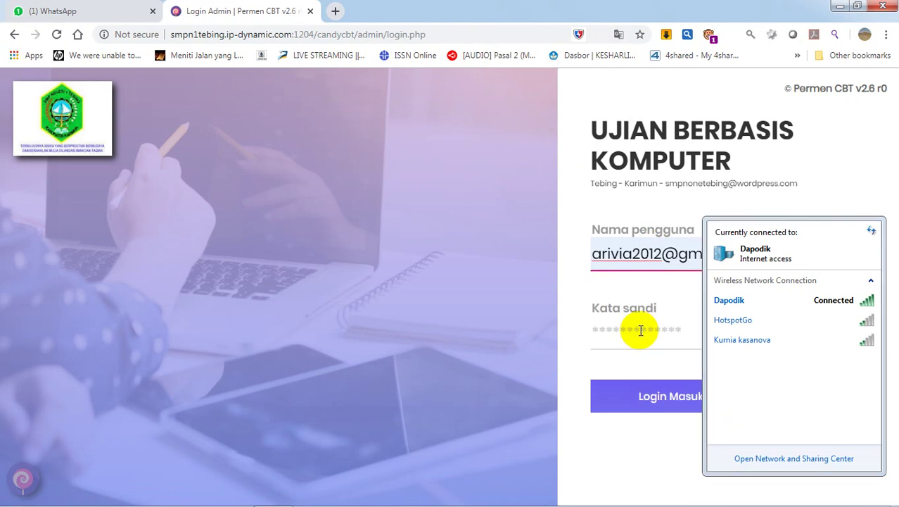
{"action": "left_click", "coordinate": [642, 405]}
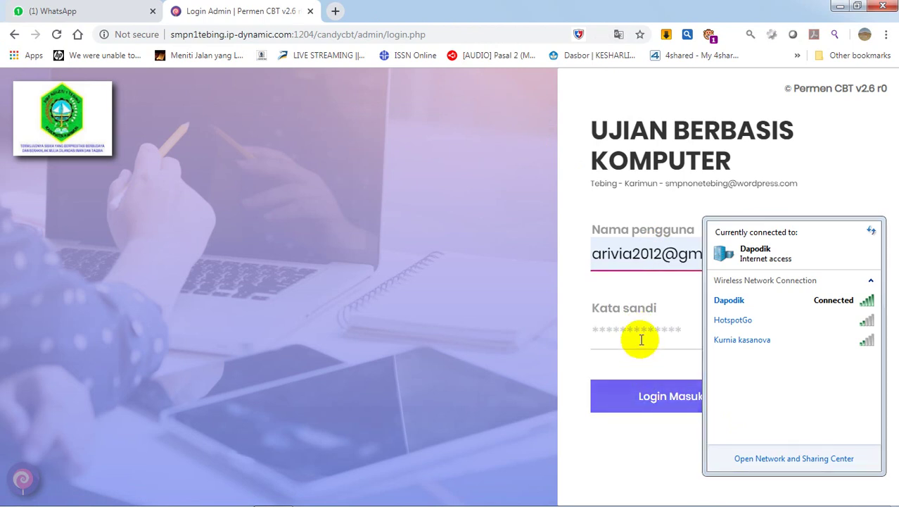
Step: Retype the admin password in Kata sandi and log in to the dashboard
{"action": "mouse_move", "coordinate": [848, 492]}
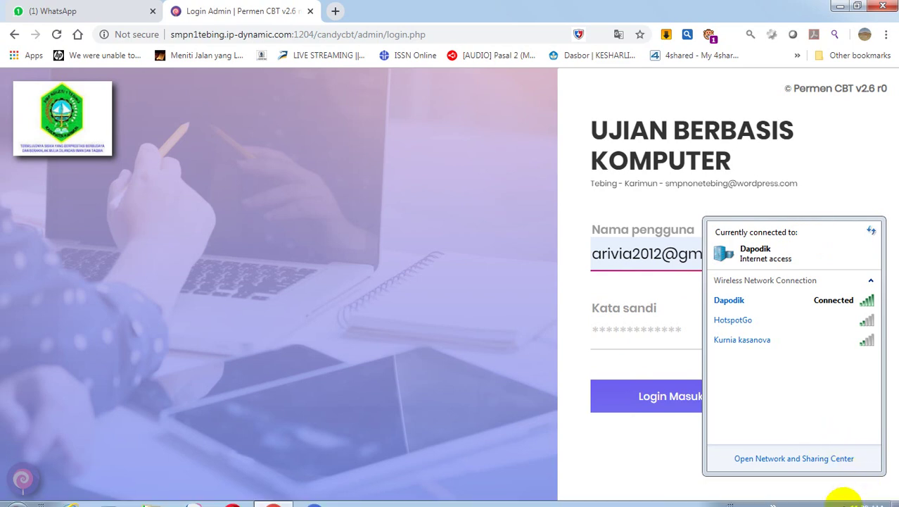
{"action": "left_click", "coordinate": [810, 496]}
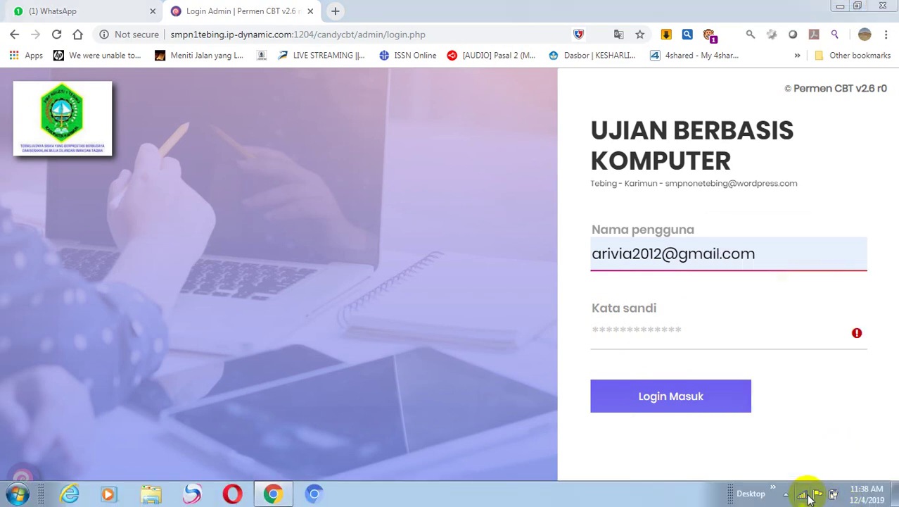
{"action": "left_click", "coordinate": [692, 320]}
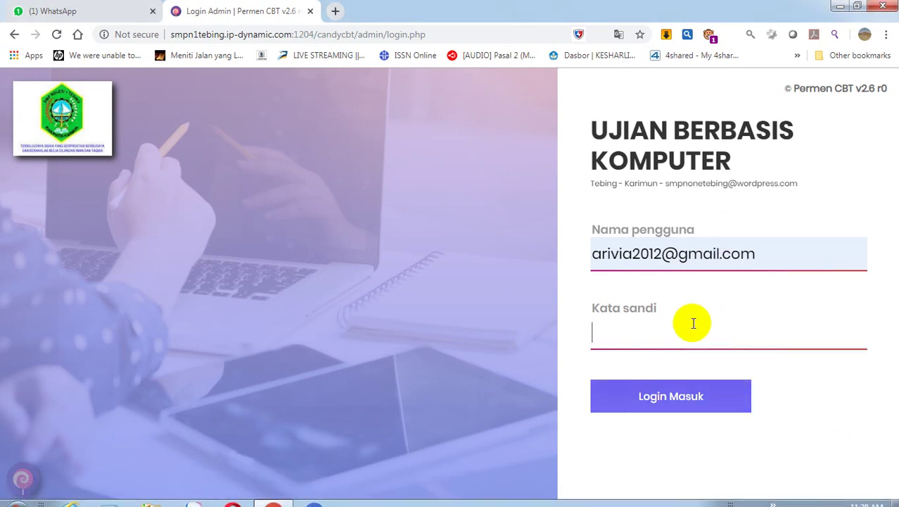
{"action": "type", "text": "123456"}
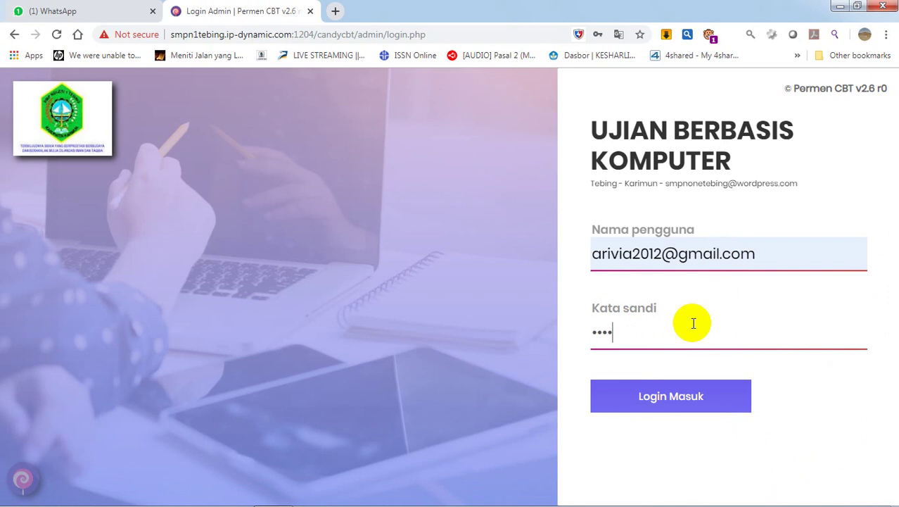
{"action": "left_click", "coordinate": [684, 400]}
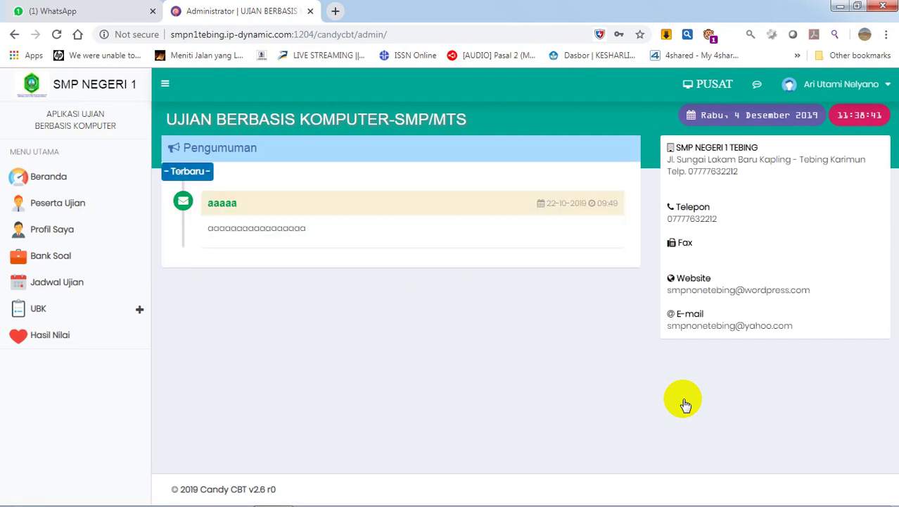
Step: Page through Peserta Ujian pages 2–5, then jump to page 63 (entries 621–623 of 623)
{"action": "left_click", "coordinate": [60, 188]}
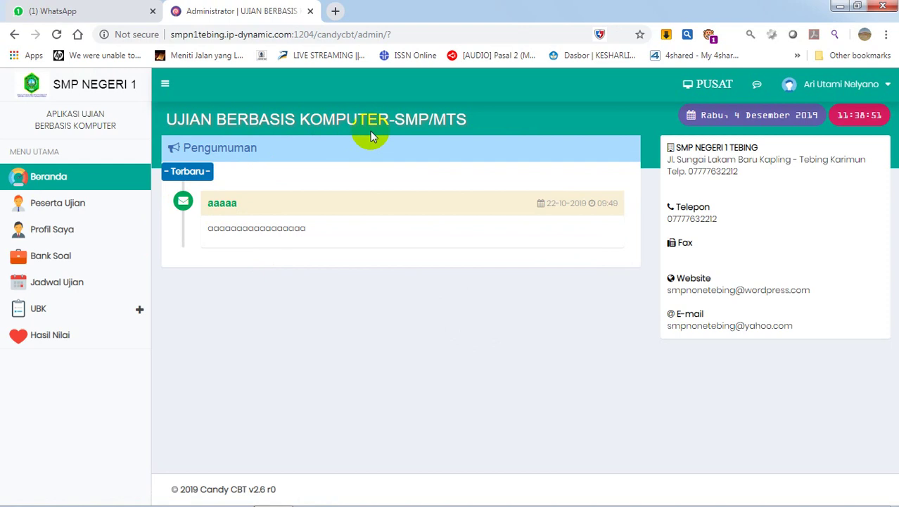
{"action": "left_click", "coordinate": [65, 209]}
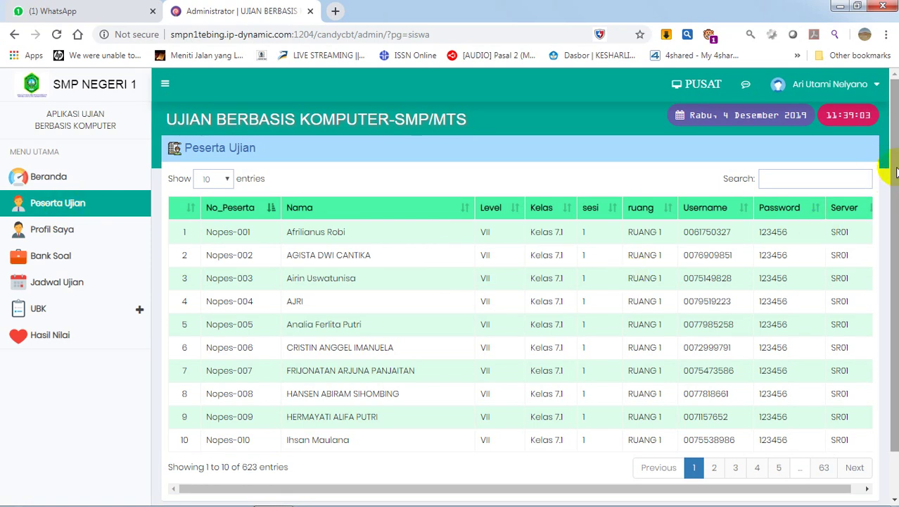
{"action": "left_click_drag", "start_coordinate": [895, 172], "coordinate": [895, 216]}
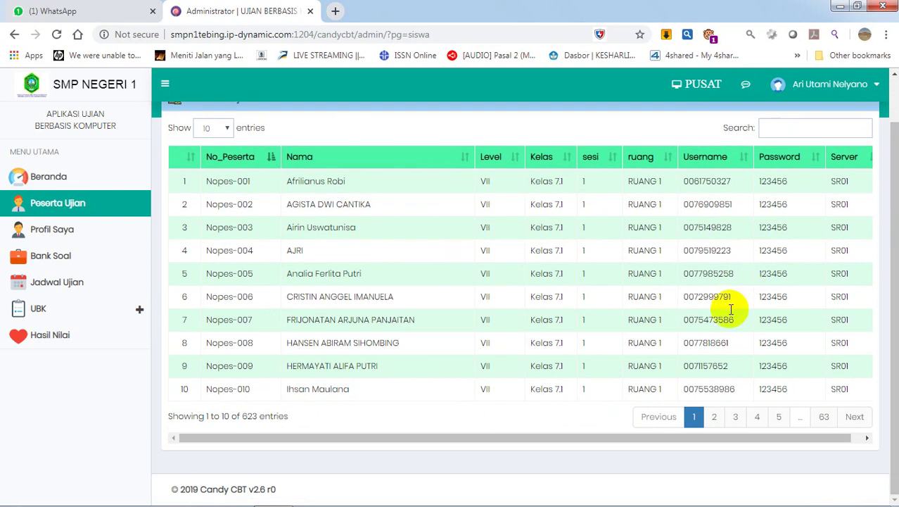
{"action": "left_click", "coordinate": [720, 418]}
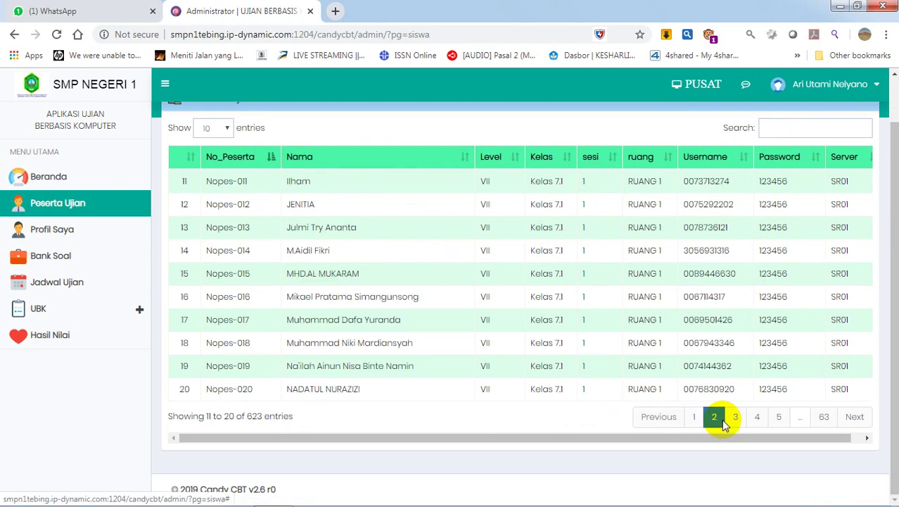
{"action": "left_click", "coordinate": [735, 417]}
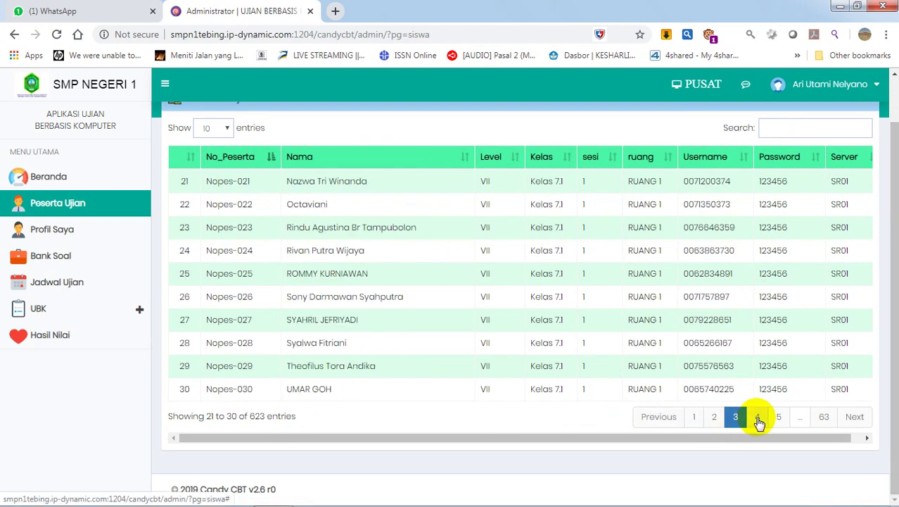
{"action": "left_click", "coordinate": [758, 418]}
{"action": "left_click", "coordinate": [779, 416]}
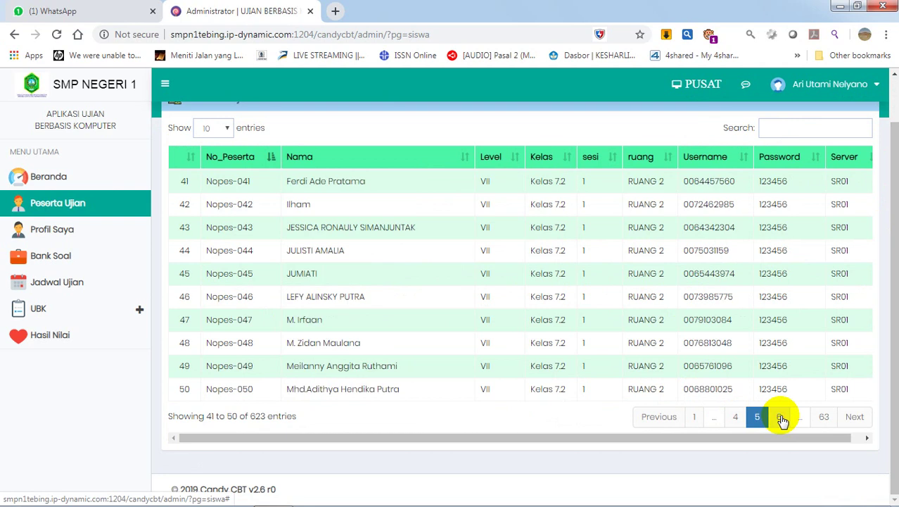
{"action": "left_click", "coordinate": [823, 417]}
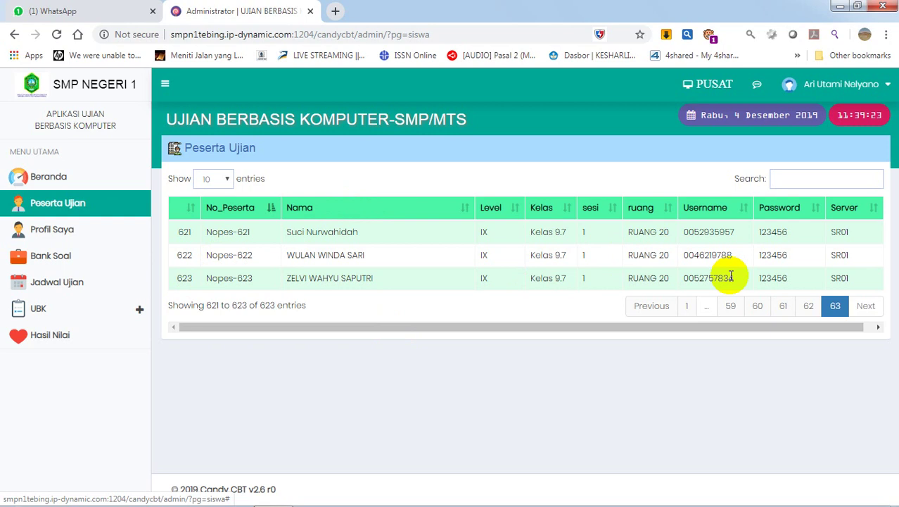
{"action": "left_click", "coordinate": [54, 230]}
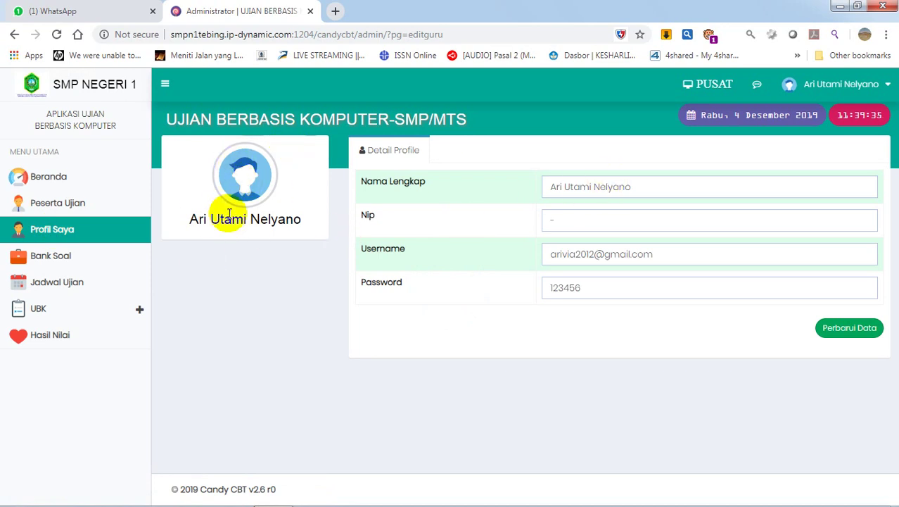
Step: On Profil Saya, close the stray pop-up tab and check the account menu and Password field
{"action": "left_click", "coordinate": [890, 93]}
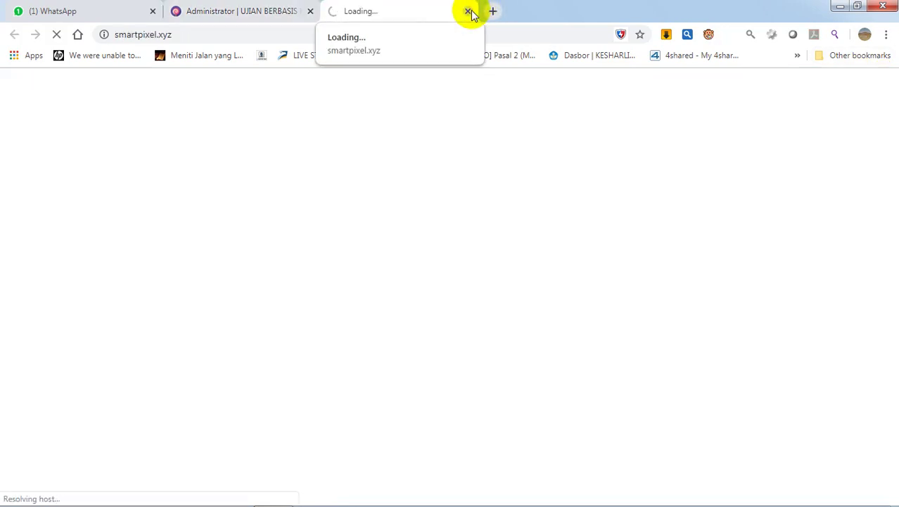
{"action": "left_click", "coordinate": [468, 12]}
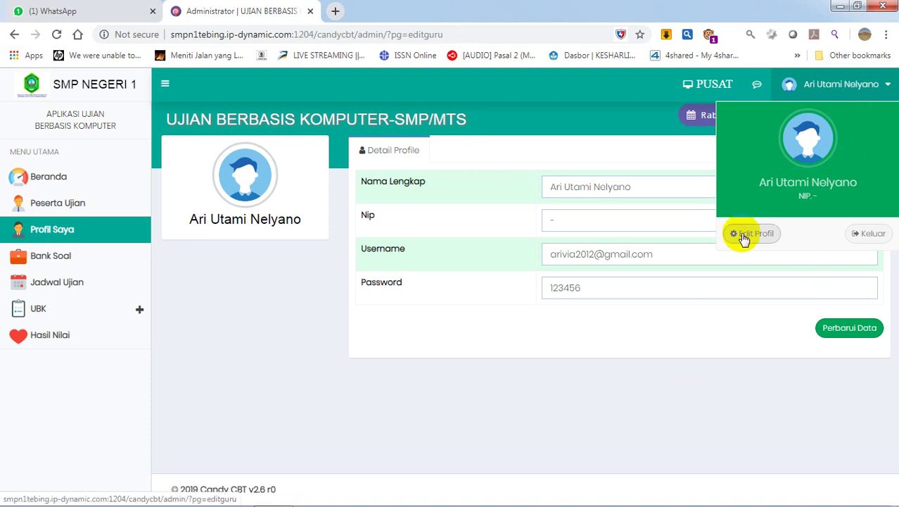
{"action": "left_click", "coordinate": [611, 465]}
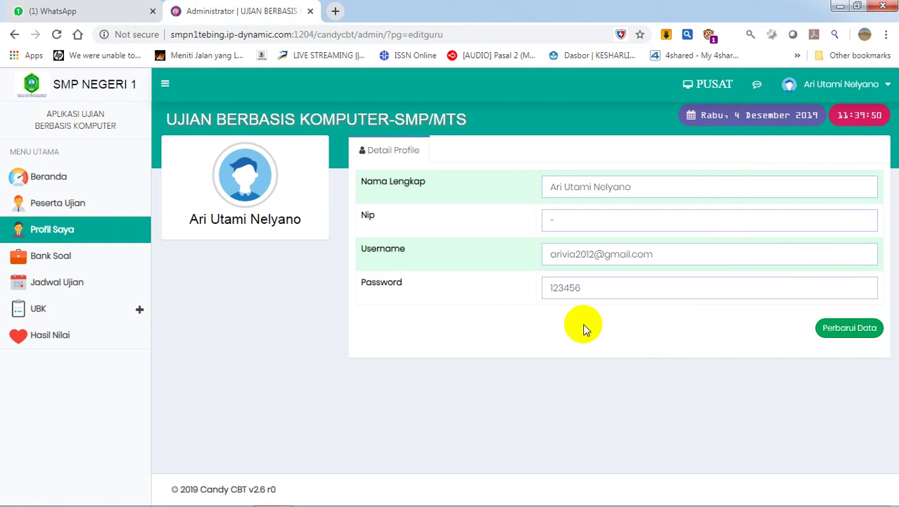
{"action": "left_click", "coordinate": [593, 284]}
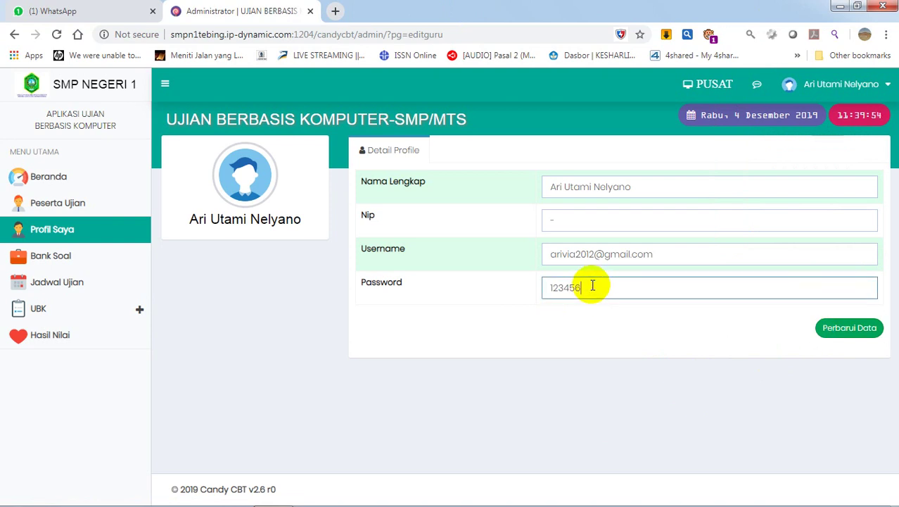
{"action": "left_click", "coordinate": [476, 468]}
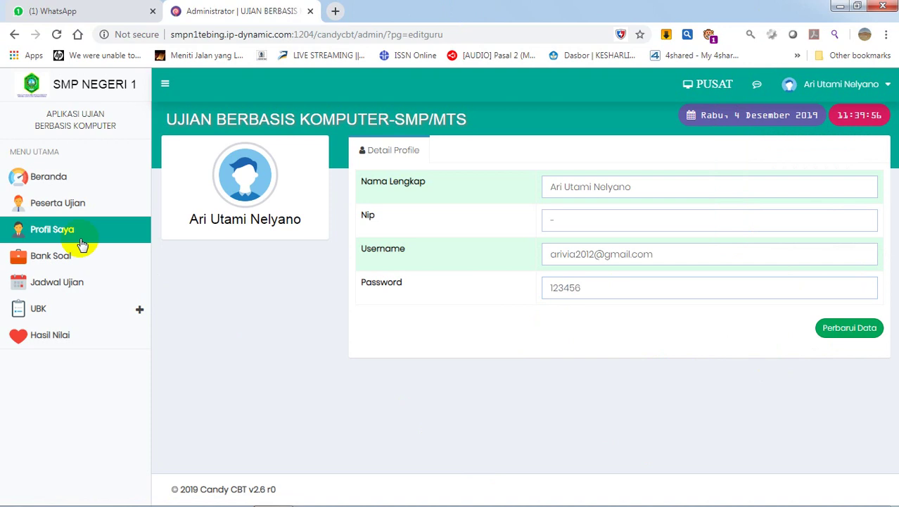
{"action": "left_click", "coordinate": [63, 257]}
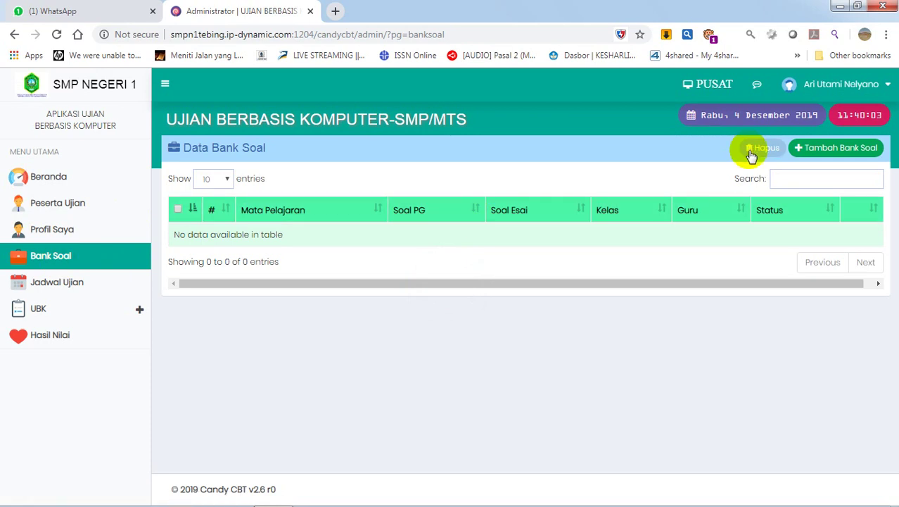
Step: Start a new question bank: ILMU PENGETAHUAN ALAM, level VII, class Kelas 7.1
{"action": "left_click", "coordinate": [839, 151]}
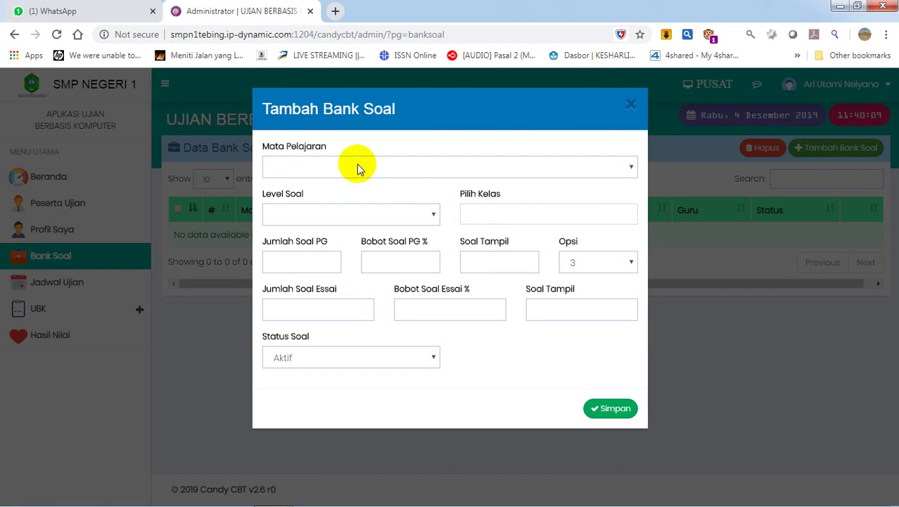
{"action": "left_click", "coordinate": [358, 169]}
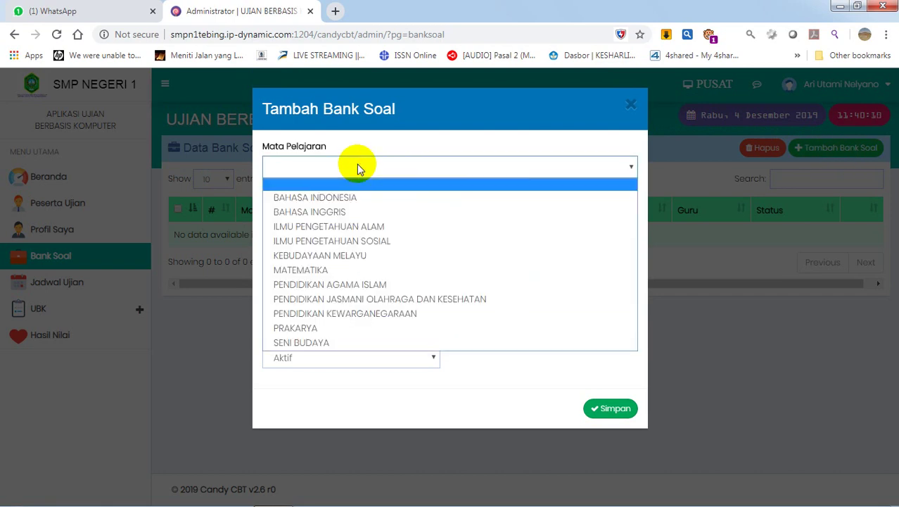
{"action": "left_click", "coordinate": [341, 228]}
{"action": "left_click", "coordinate": [337, 222]}
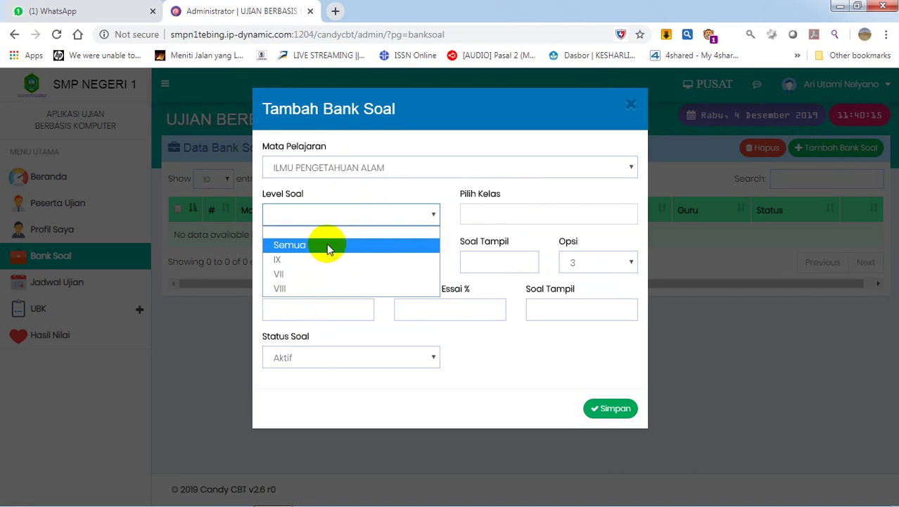
{"action": "left_click", "coordinate": [320, 275]}
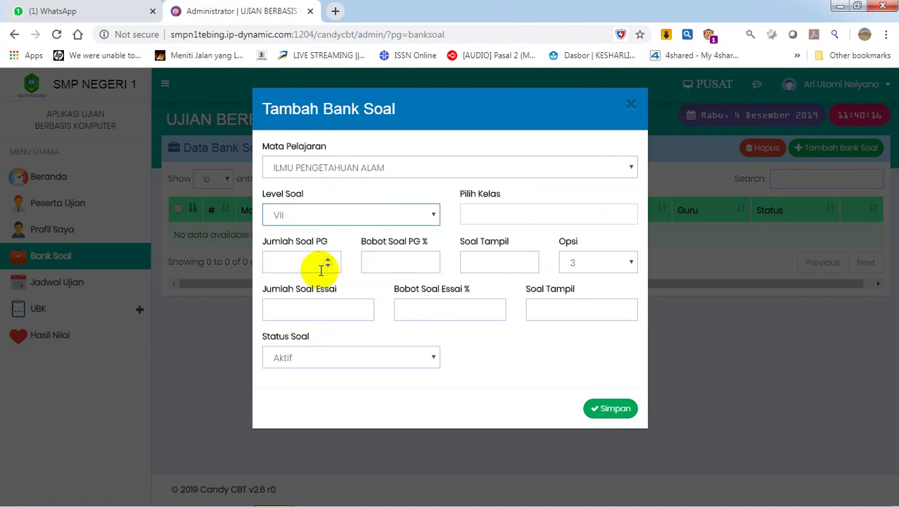
{"action": "left_click", "coordinate": [510, 216]}
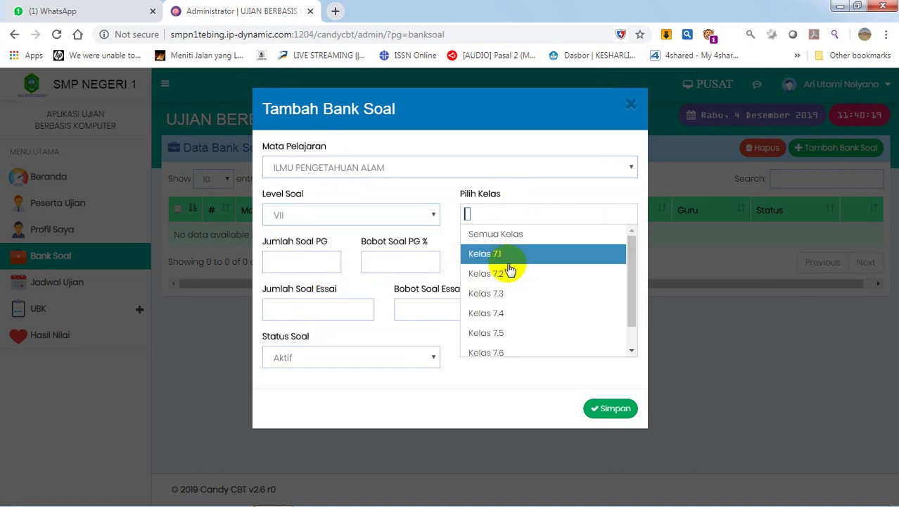
{"action": "left_click", "coordinate": [510, 257]}
{"action": "left_click", "coordinate": [299, 259]}
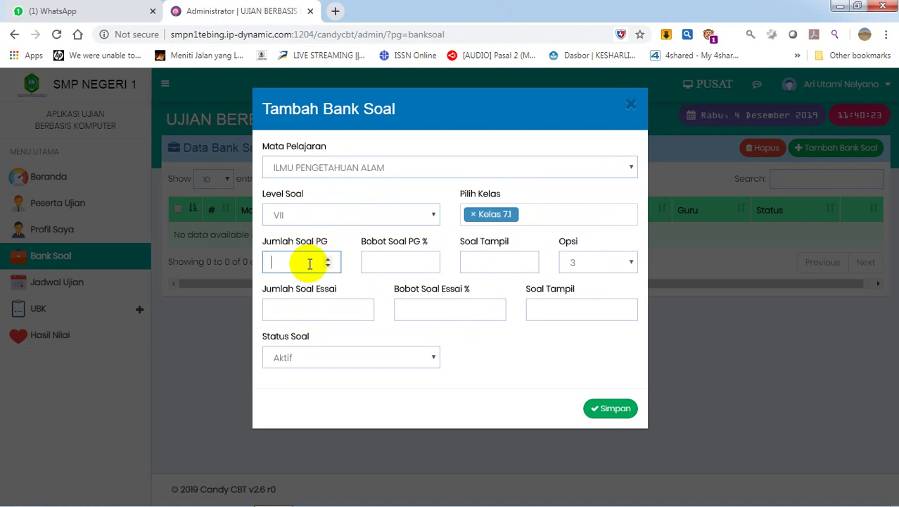
Step: Enter 40 multiple-choice questions with four answer options and status Aktif
{"action": "type", "text": "40"}
{"action": "left_click", "coordinate": [396, 262]}
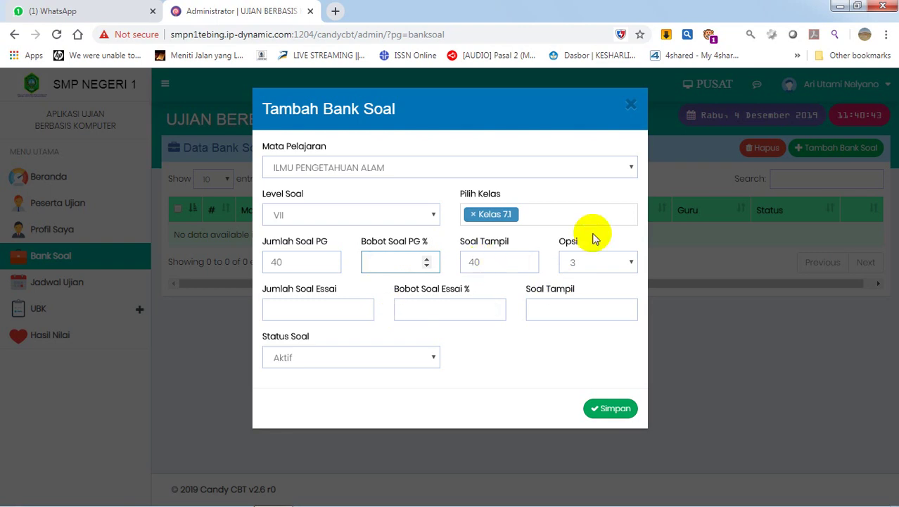
{"action": "left_click", "coordinate": [630, 263]}
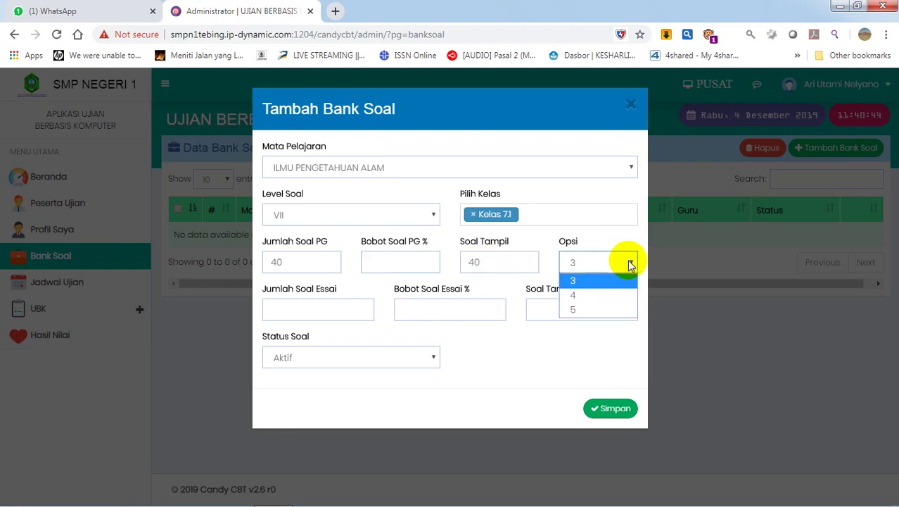
{"action": "left_click", "coordinate": [591, 295]}
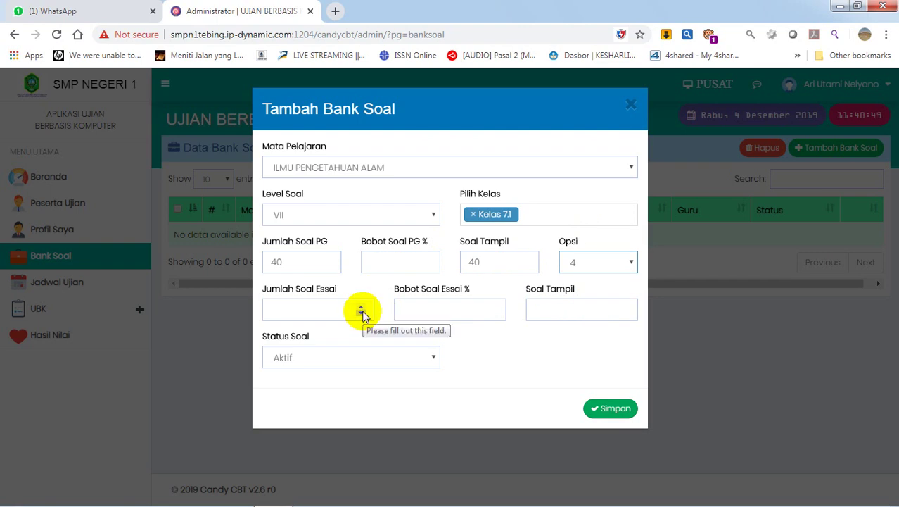
{"action": "left_click", "coordinate": [310, 359]}
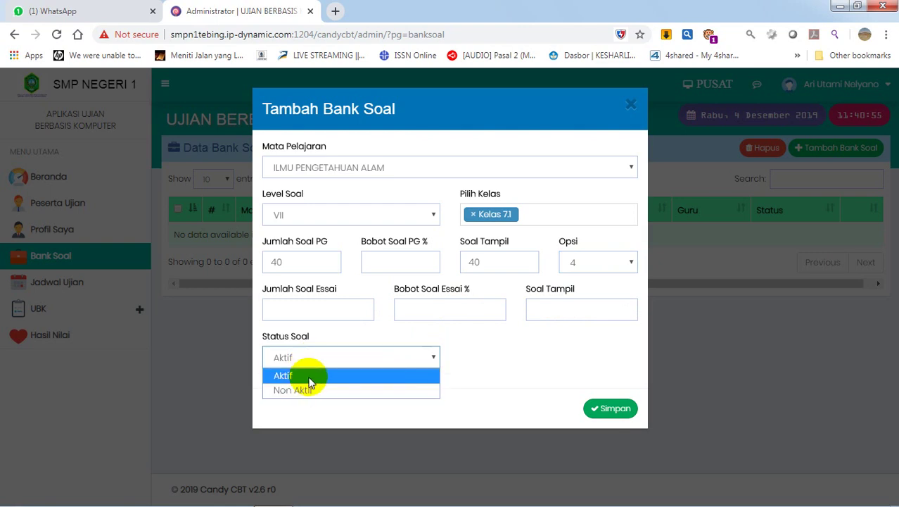
{"action": "left_click", "coordinate": [310, 377]}
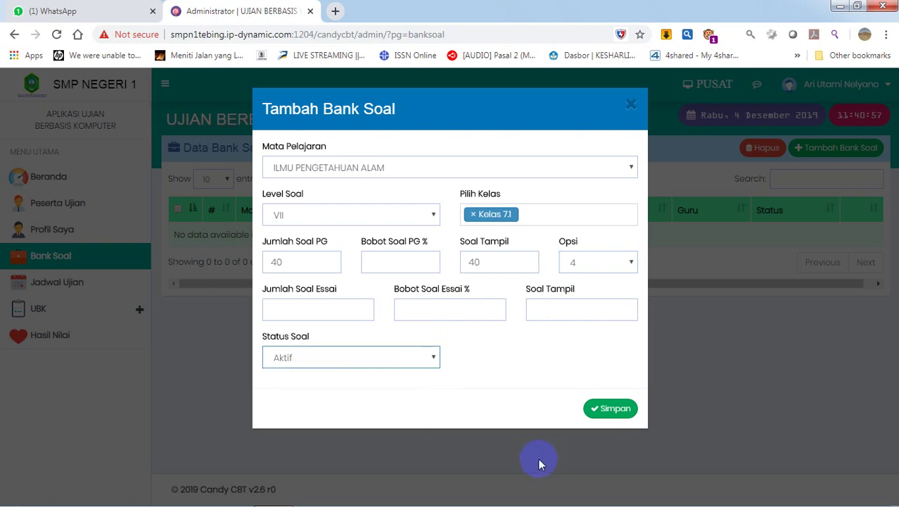
{"action": "left_click", "coordinate": [614, 407]}
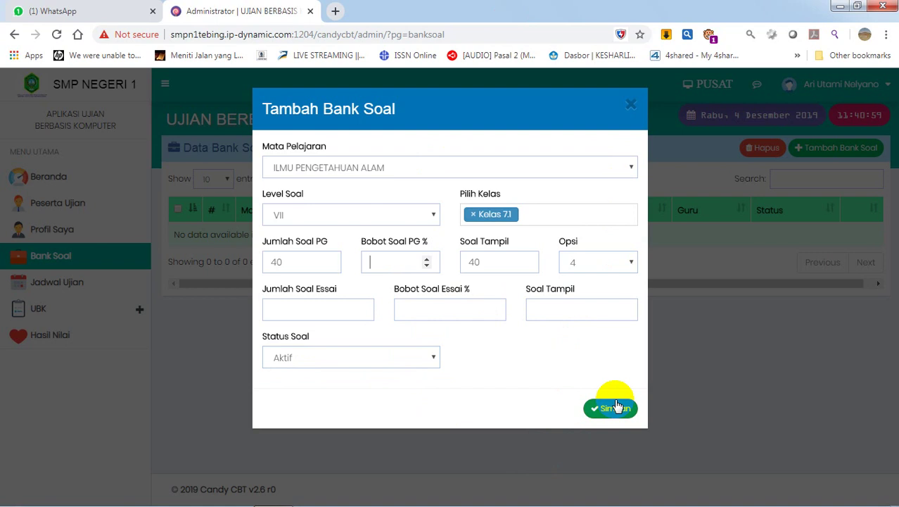
Step: Set the multiple-choice weight to 1 and the essay count to 5
{"action": "left_click", "coordinate": [427, 259]}
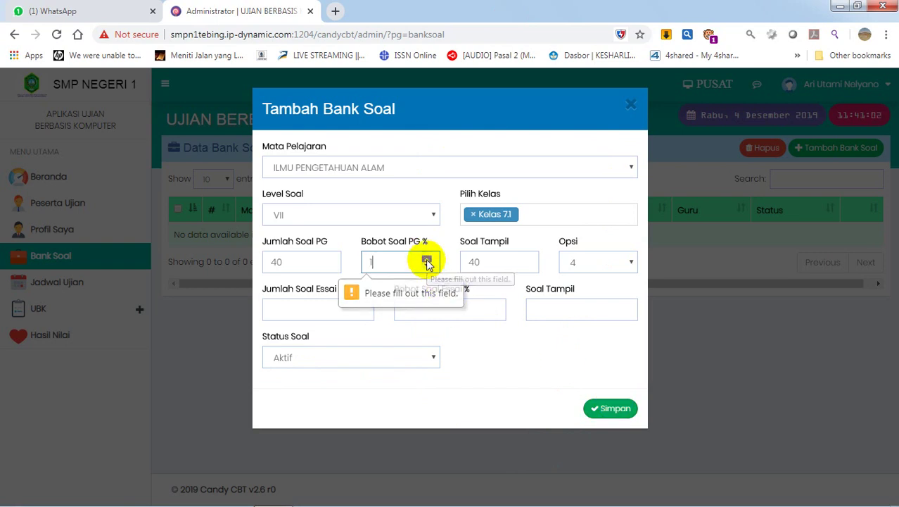
{"action": "left_click", "coordinate": [581, 407]}
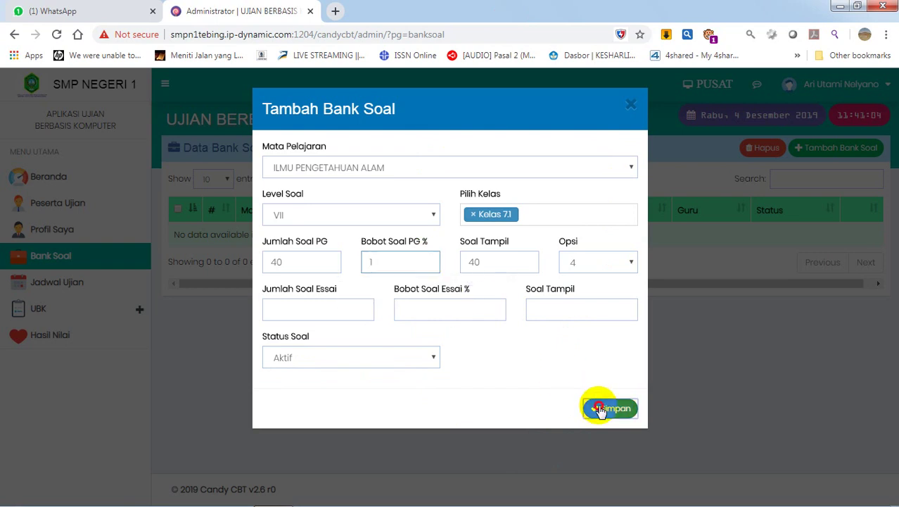
{"action": "left_click", "coordinate": [360, 306]}
{"action": "left_click", "coordinate": [360, 307]}
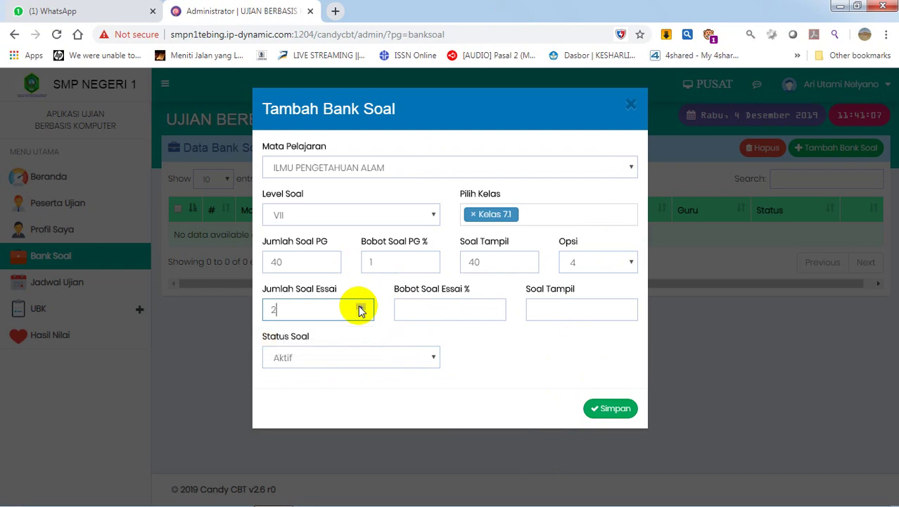
{"action": "left_click", "coordinate": [360, 307]}
{"action": "left_click", "coordinate": [360, 306]}
{"action": "left_click", "coordinate": [360, 307]}
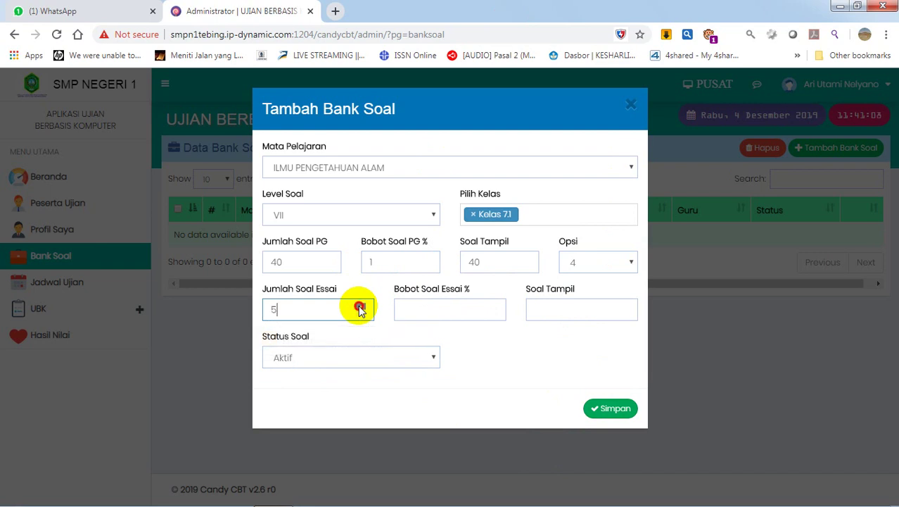
{"action": "left_click", "coordinate": [597, 408]}
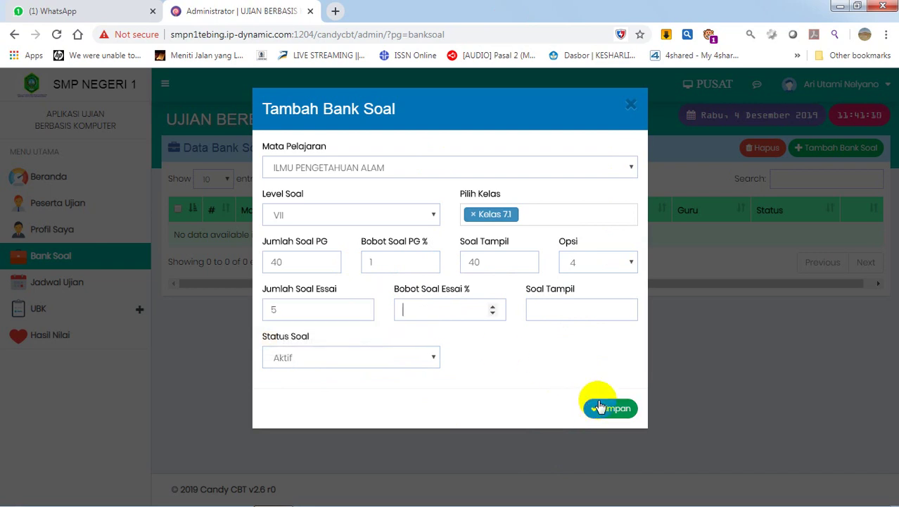
Step: Set essay weight 2 and displayed essays 5, then save the bank
{"action": "left_click", "coordinate": [493, 307]}
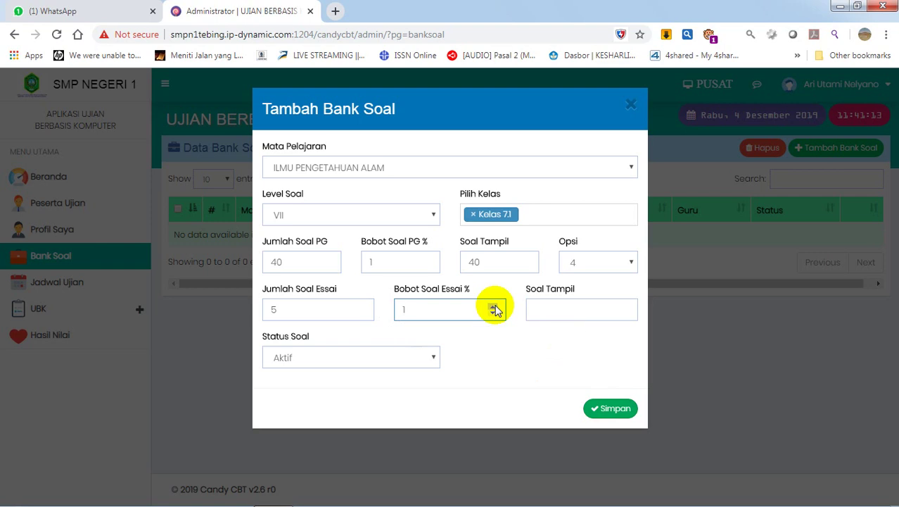
{"action": "left_click", "coordinate": [495, 306]}
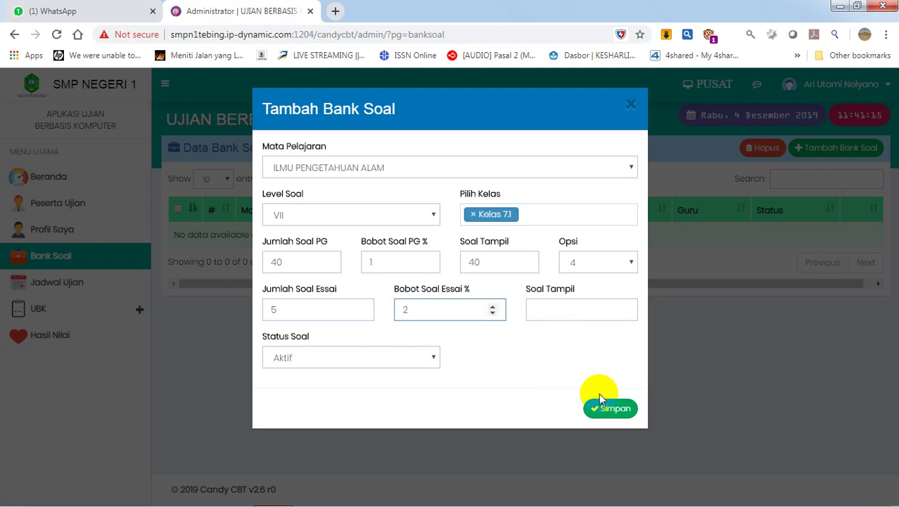
{"action": "left_click", "coordinate": [613, 415]}
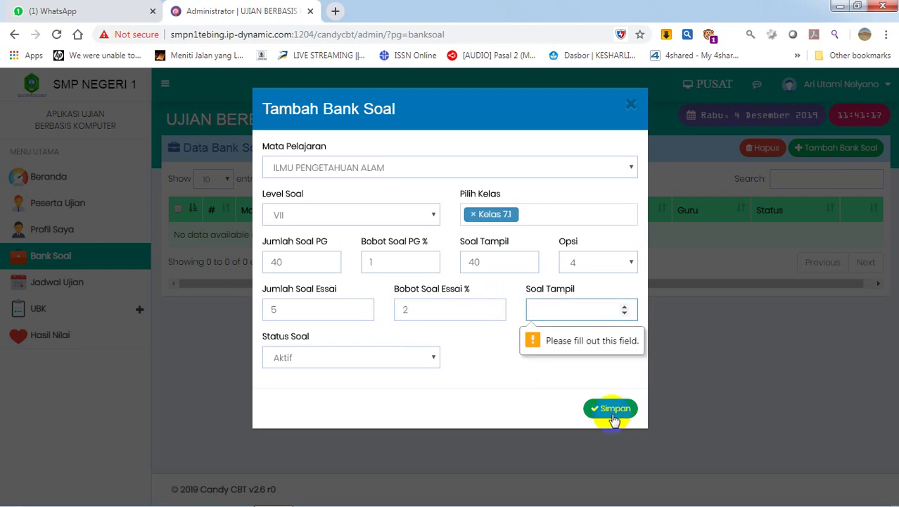
{"action": "left_click", "coordinate": [626, 308]}
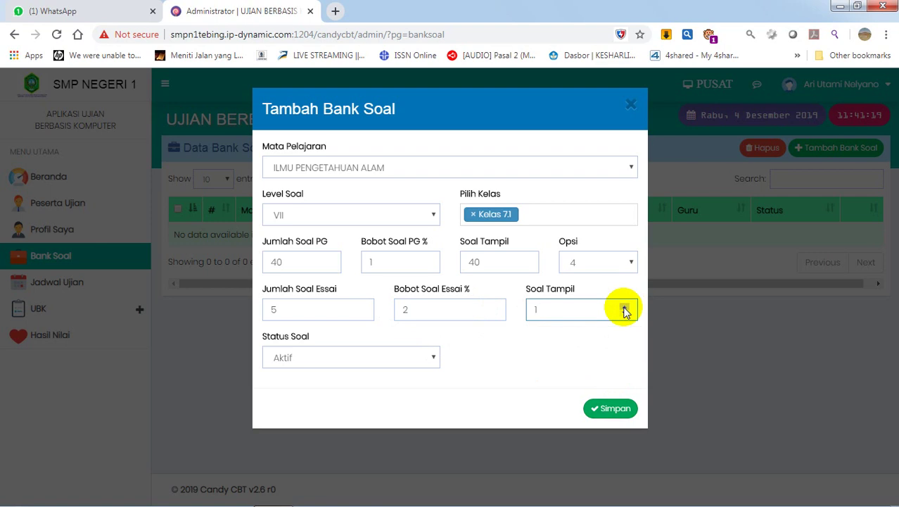
{"action": "left_click", "coordinate": [625, 307]}
{"action": "left_click", "coordinate": [626, 307]}
{"action": "left_click", "coordinate": [626, 307]}
{"action": "left_click", "coordinate": [625, 307]}
{"action": "left_click", "coordinate": [615, 410]}
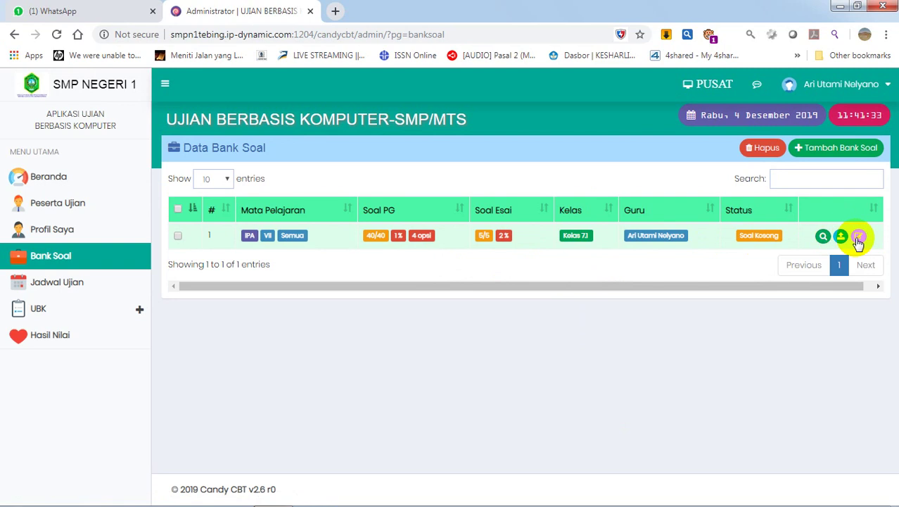
Step: Re-save the IPA bank from its edit form, then delete it, confirming with Ya, Hapus!
{"action": "left_click", "coordinate": [858, 238]}
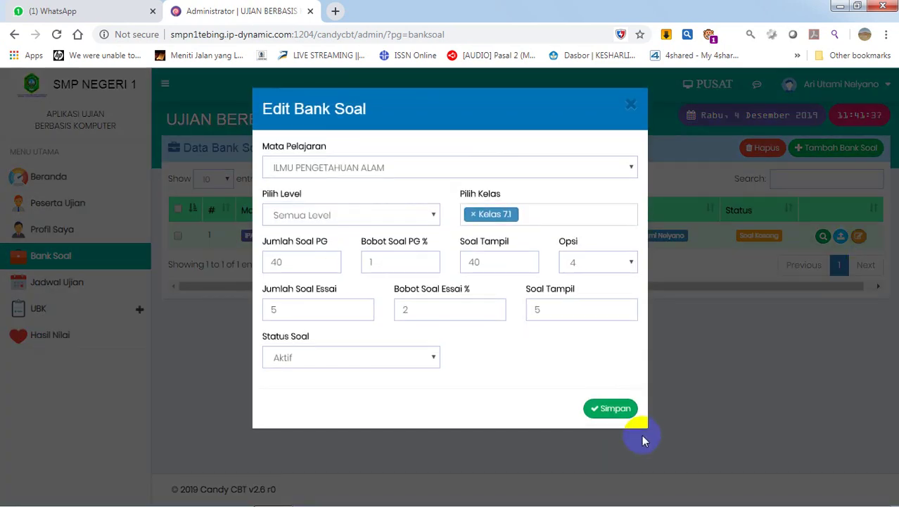
{"action": "left_click", "coordinate": [610, 413]}
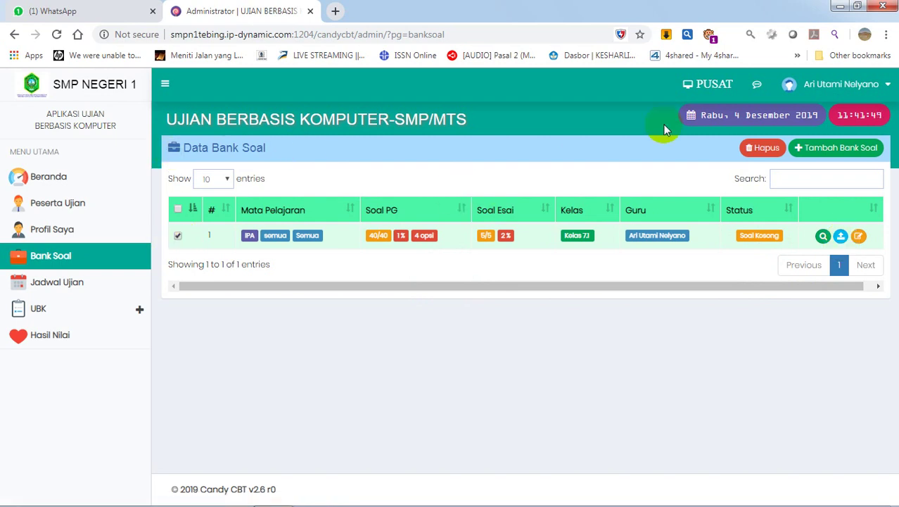
{"action": "left_click", "coordinate": [769, 152]}
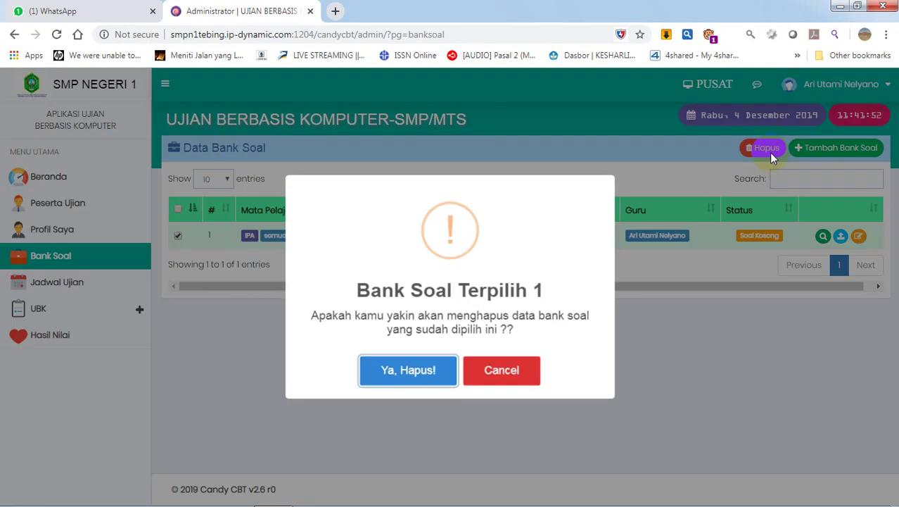
{"action": "left_click", "coordinate": [436, 386]}
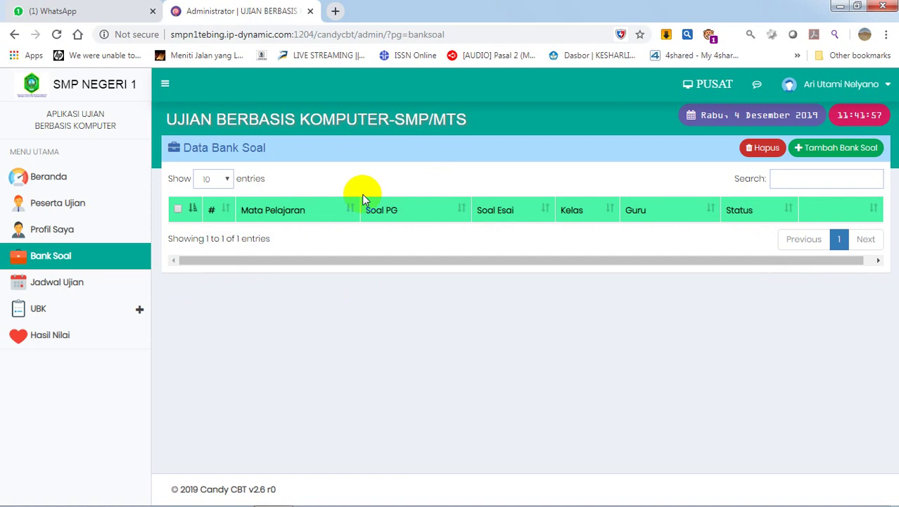
{"action": "left_click", "coordinate": [62, 281]}
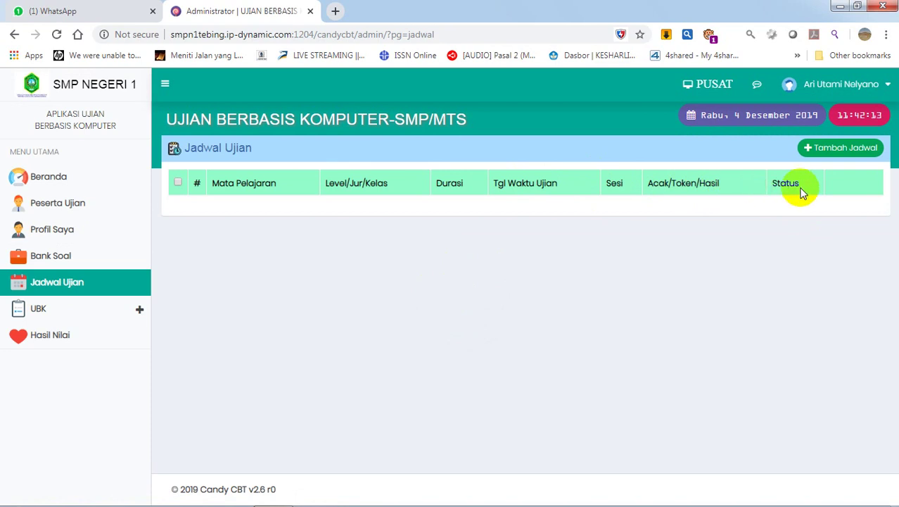
Step: View Status Peserta under UBK, then the Hasil Nilai results page
{"action": "left_click", "coordinate": [59, 311]}
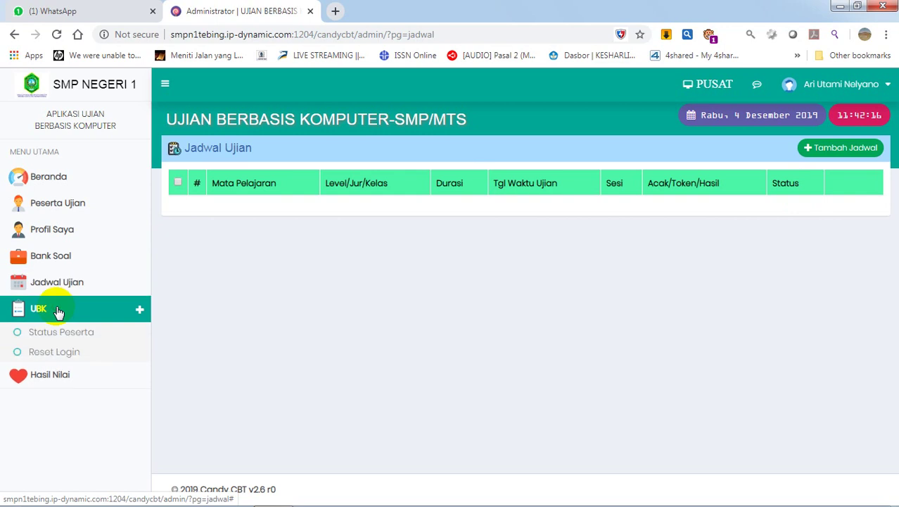
{"action": "left_click", "coordinate": [55, 332]}
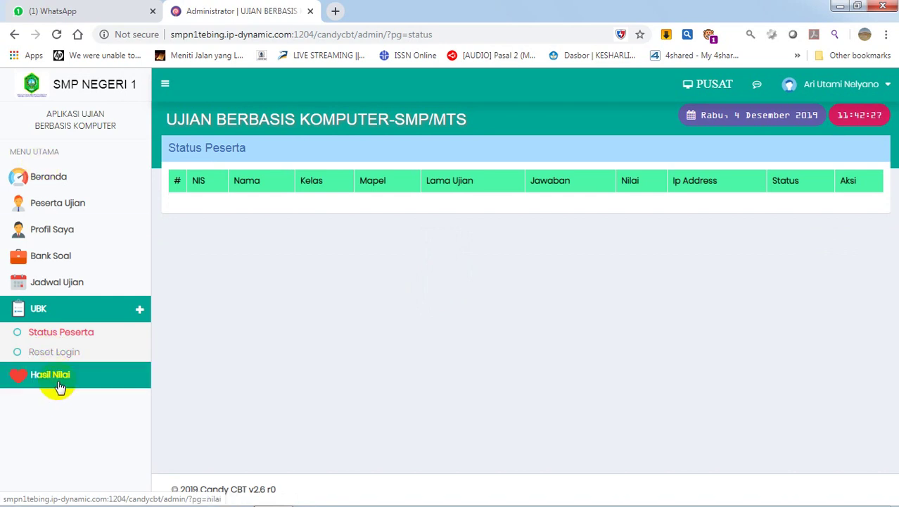
{"action": "left_click", "coordinate": [60, 387]}
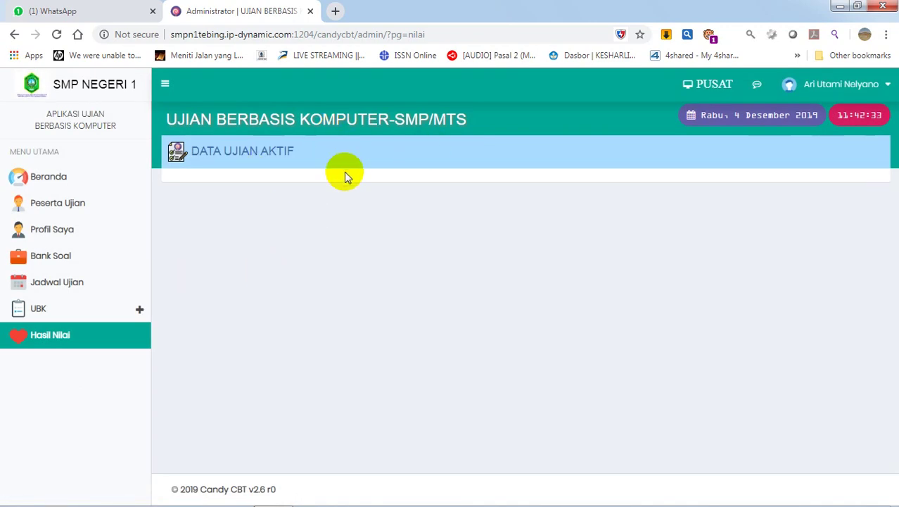
Step: Return to the Beranda dashboard with the announcement 'aaaaa' and the school contact panel
{"action": "left_click", "coordinate": [32, 176]}
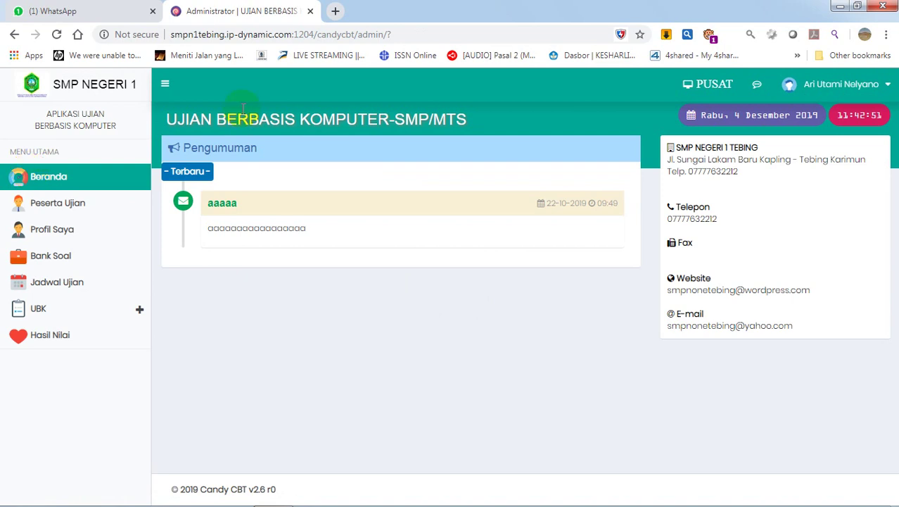
Step: Log out of the admin account via Keluar in the user name menu
{"action": "left_click", "coordinate": [887, 86]}
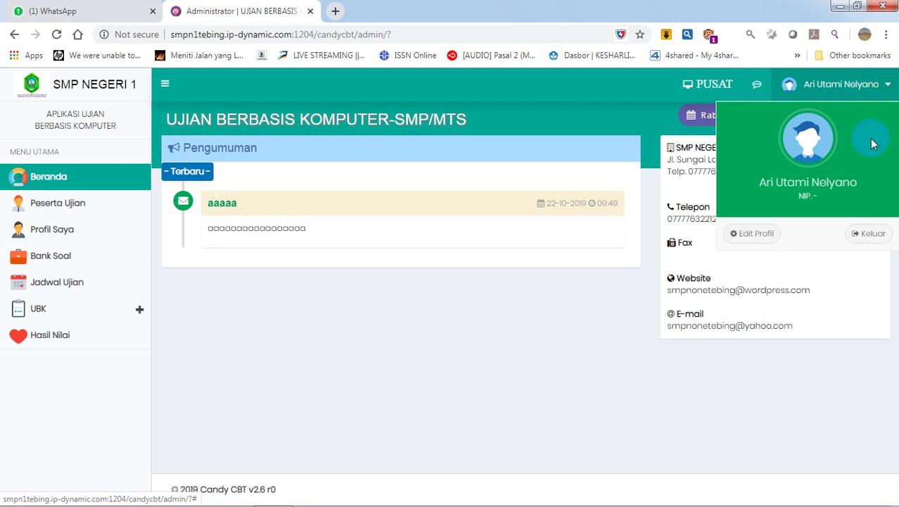
{"action": "left_click", "coordinate": [870, 233]}
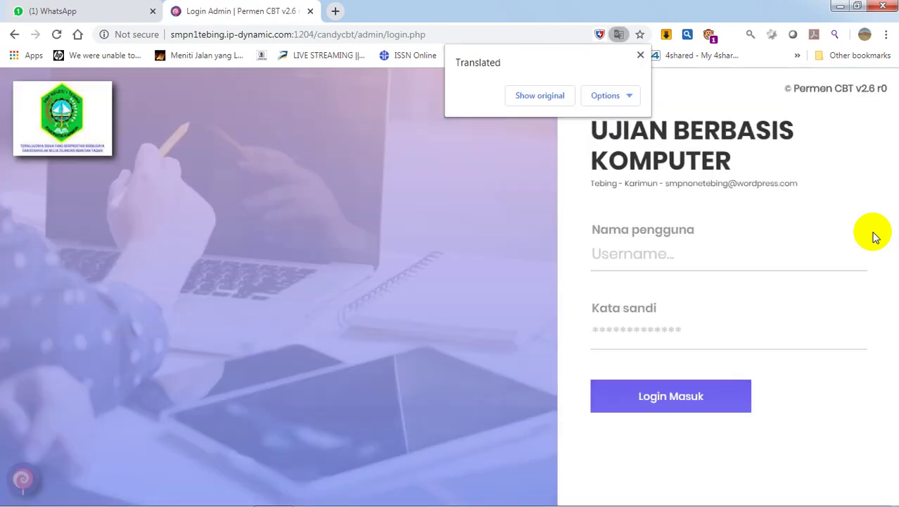
{"action": "mouse_move", "coordinate": [819, 503]}
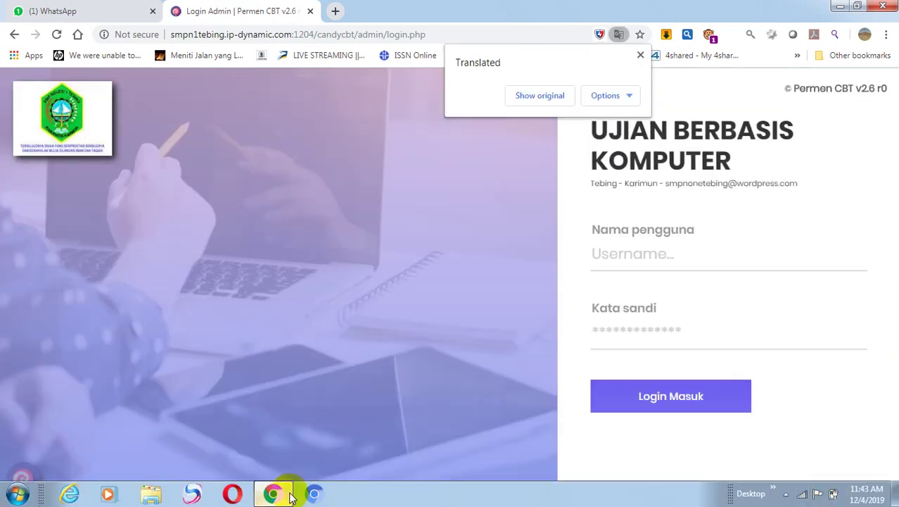